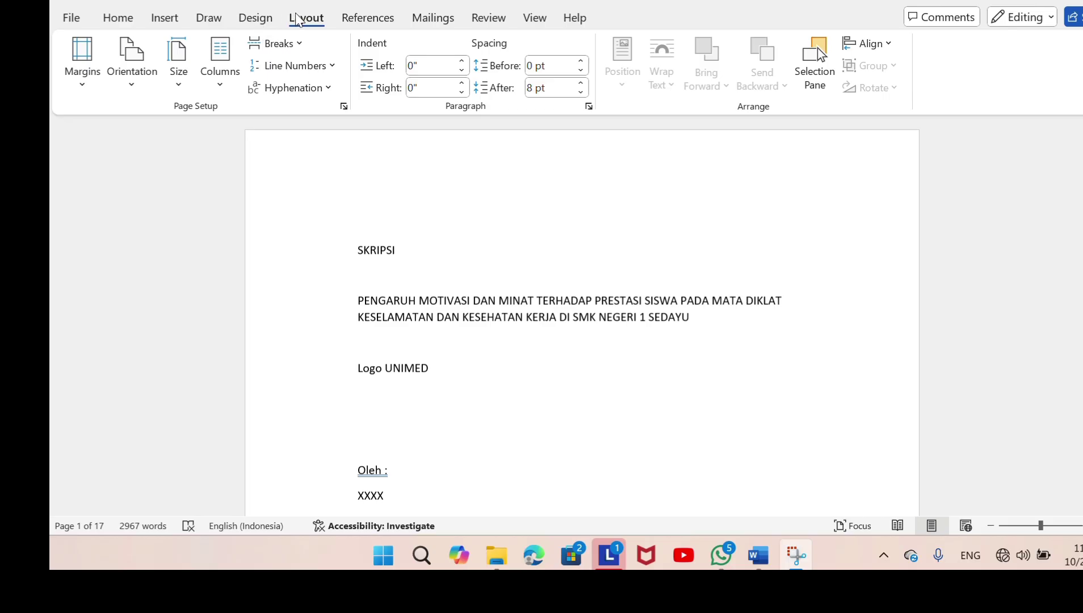
# - Set custom page margins of 3.5 cm for the top and left sides of the whole document
pyautogui.click(84, 60)
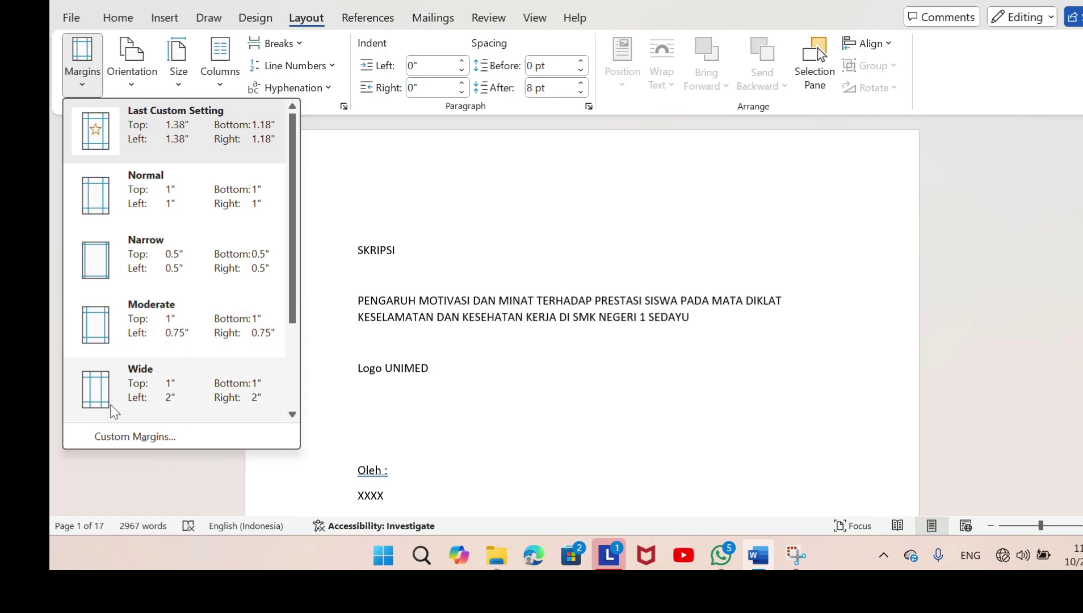
pyautogui.click(125, 436)
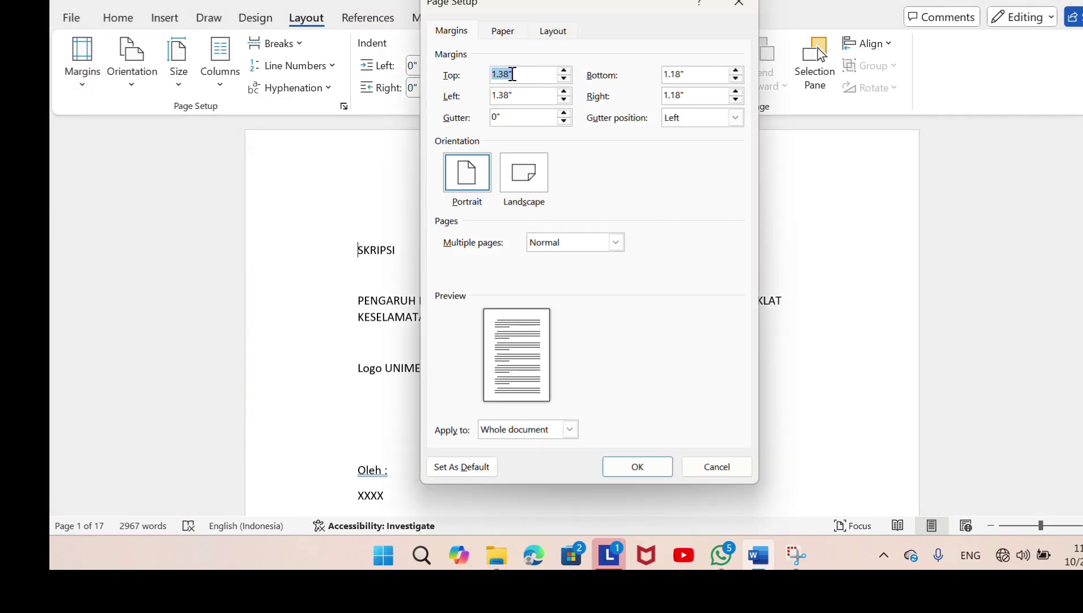
pyautogui.click(512, 75)
pyautogui.press('BackSpace')
pyautogui.press('BackSpace')
pyautogui.press('BackSpace')
# - Set the bottom page margin to 3 cm
pyautogui.click(685, 74)
pyautogui.press('BackSpace')
pyautogui.press('BackSpace')
pyautogui.press('BackSpace')
pyautogui.press('BackSpace')
pyautogui.press('BackSpace')
pyautogui.write('3 cm')
# - Set the right page margin to 3 cm and apply the custom margins to the document
pyautogui.click(685, 94)
pyautogui.press('BackSpace')
pyautogui.press('BackSpace')
pyautogui.press('BackSpace')
pyautogui.press('BackSpace')
pyautogui.press('BackSpace')
pyautogui.write('3')
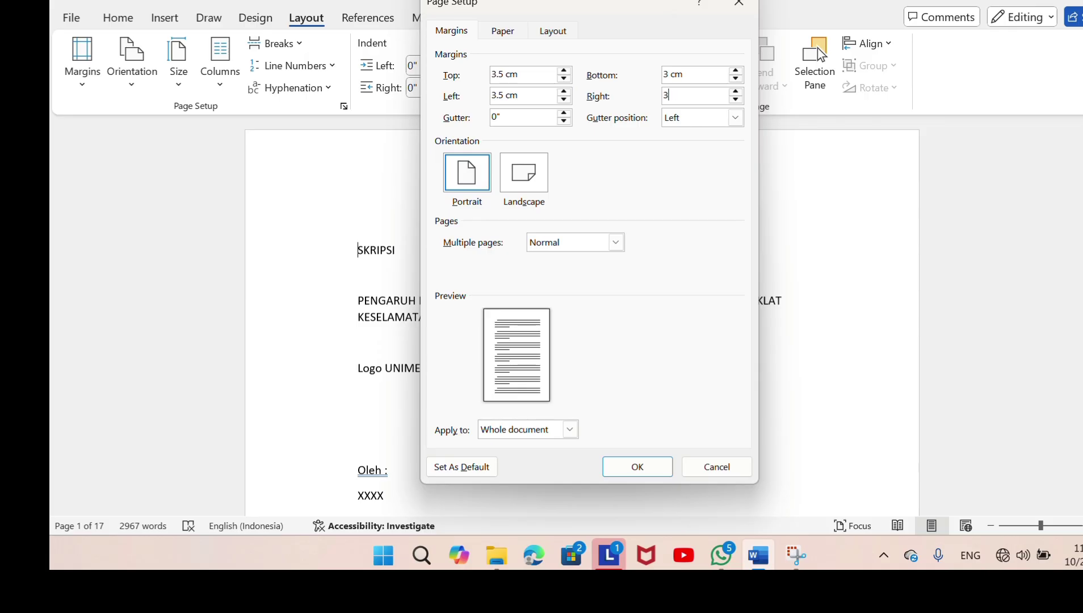
pyautogui.write(' cm')
pyautogui.click(657, 467)
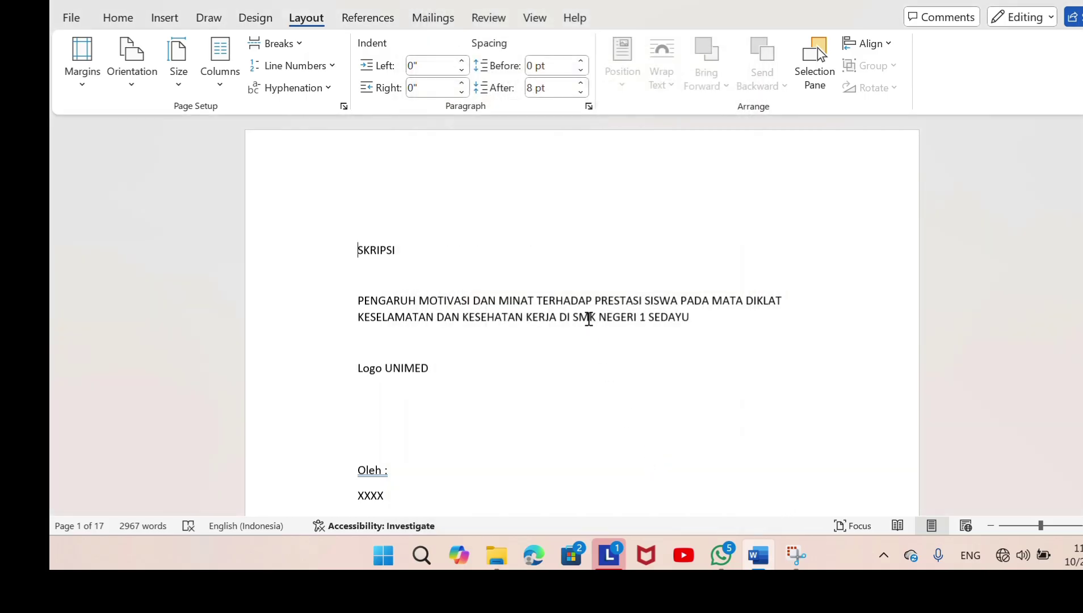
# - Set the SKRIPSI paragraph's spacing after to 0 pt and its line spacing to 1.5 lines
pyautogui.click(588, 107)
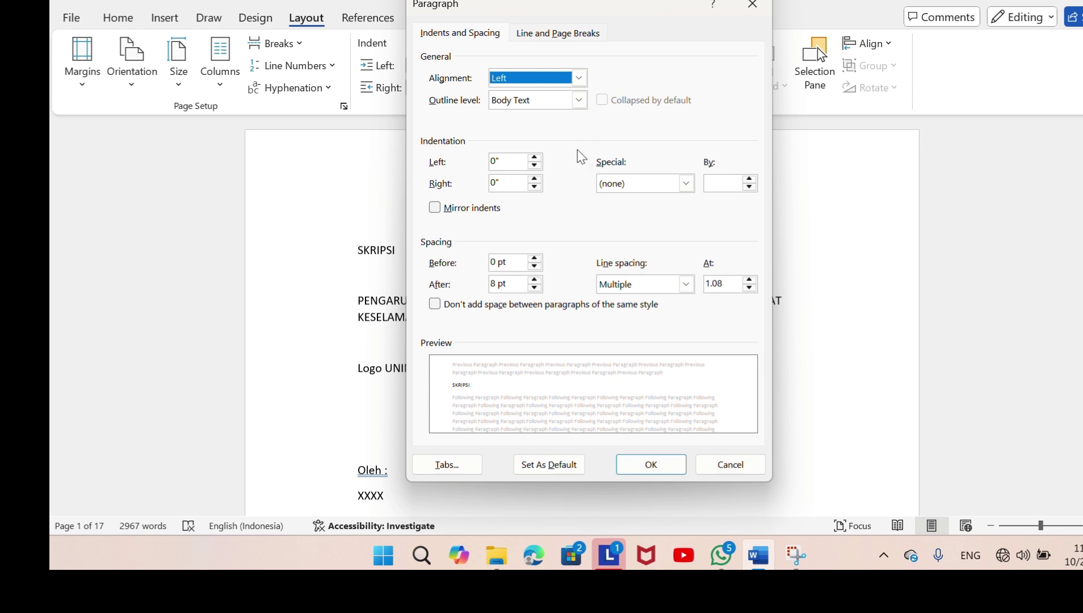
pyautogui.click(497, 285)
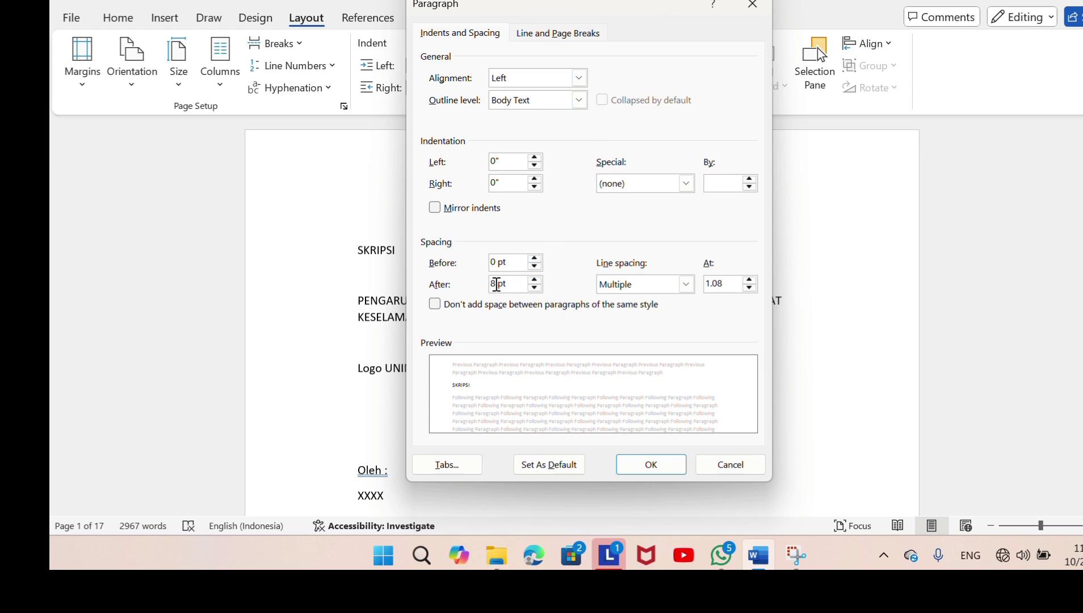
pyautogui.press('BackSpace')
pyautogui.write('0')
pyautogui.click(686, 283)
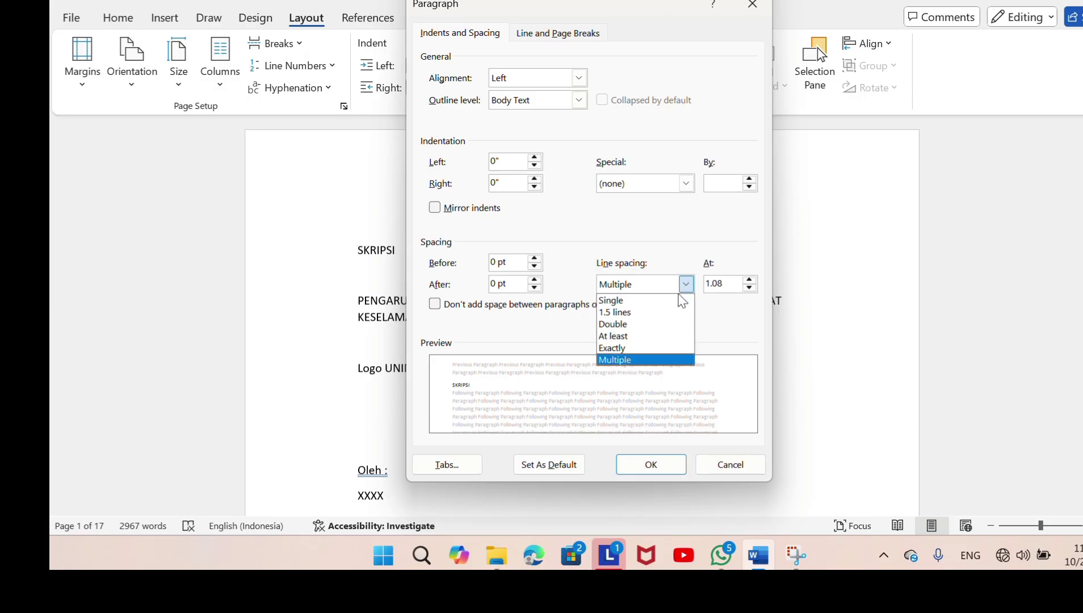
pyautogui.click(666, 313)
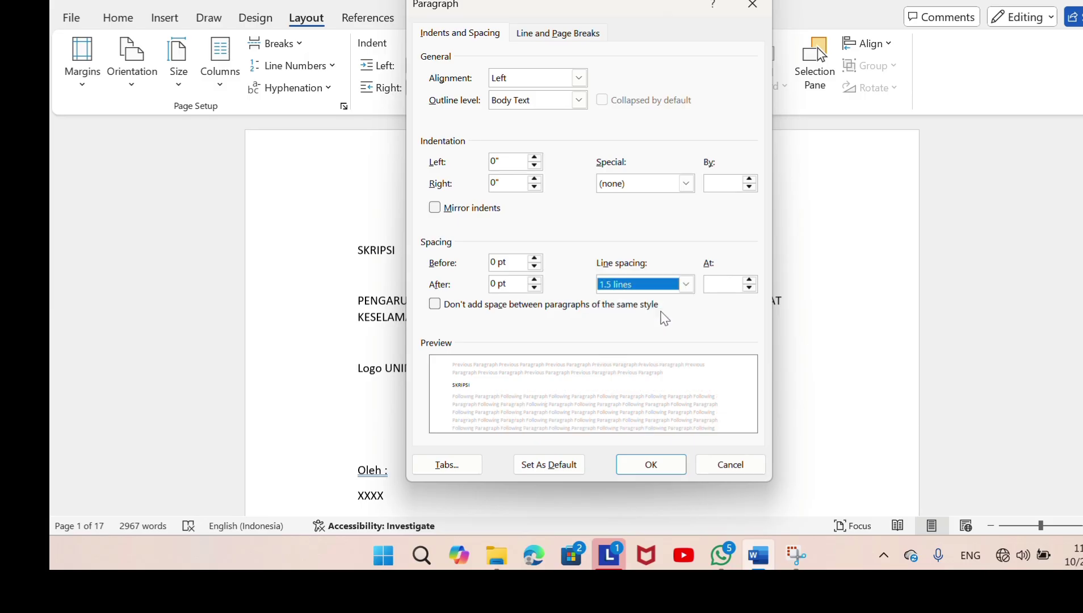
pyautogui.click(653, 461)
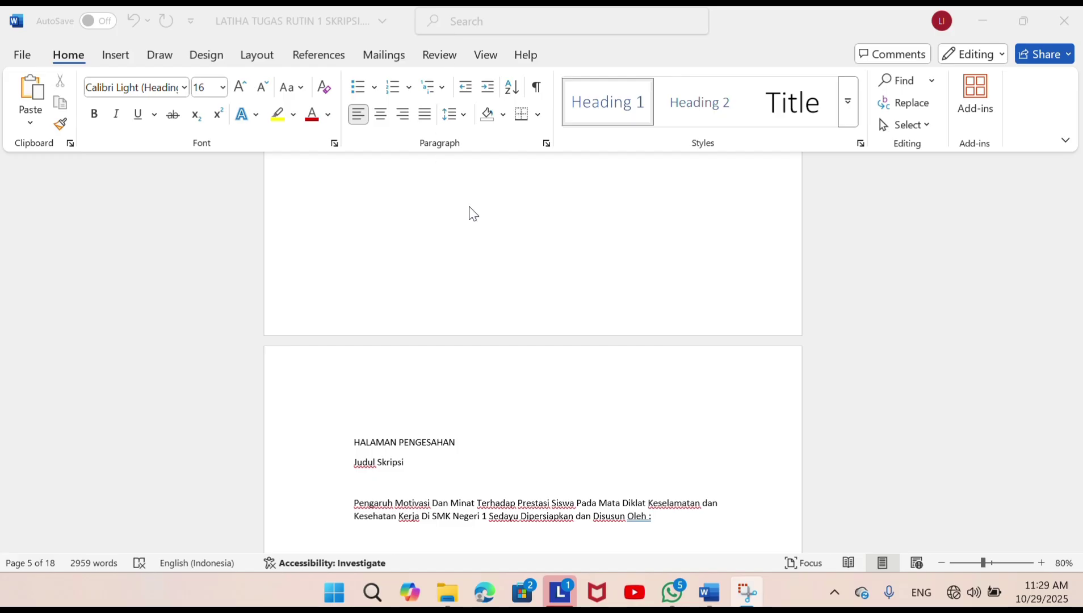
# - Modify the Heading 1 style to use bold 14 pt Times New Roman in the automatic font color
pyautogui.rightClick(625, 106)
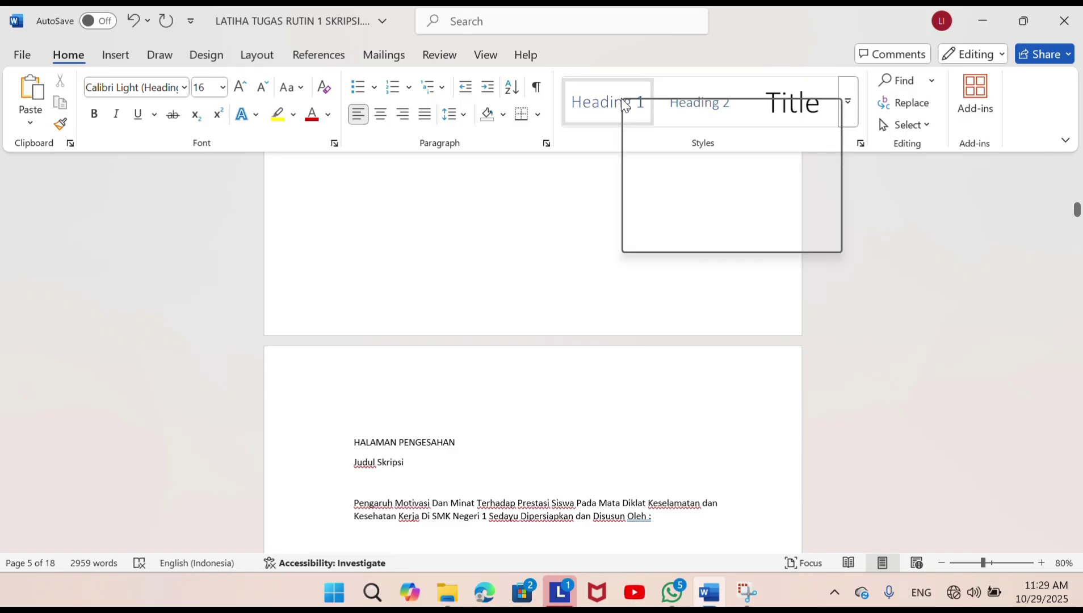
pyautogui.click(671, 140)
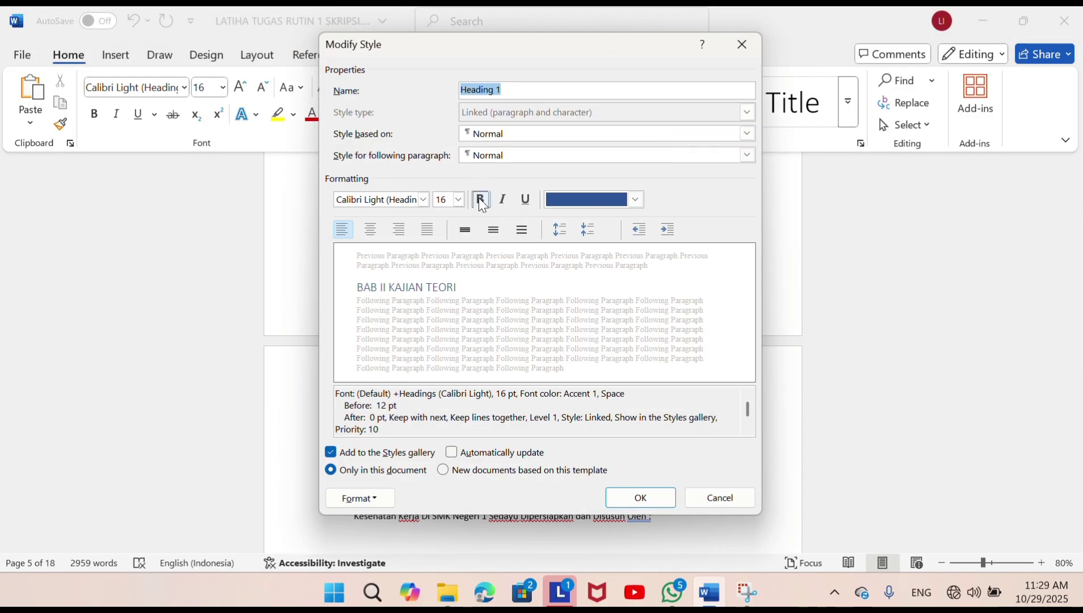
pyautogui.click(423, 200)
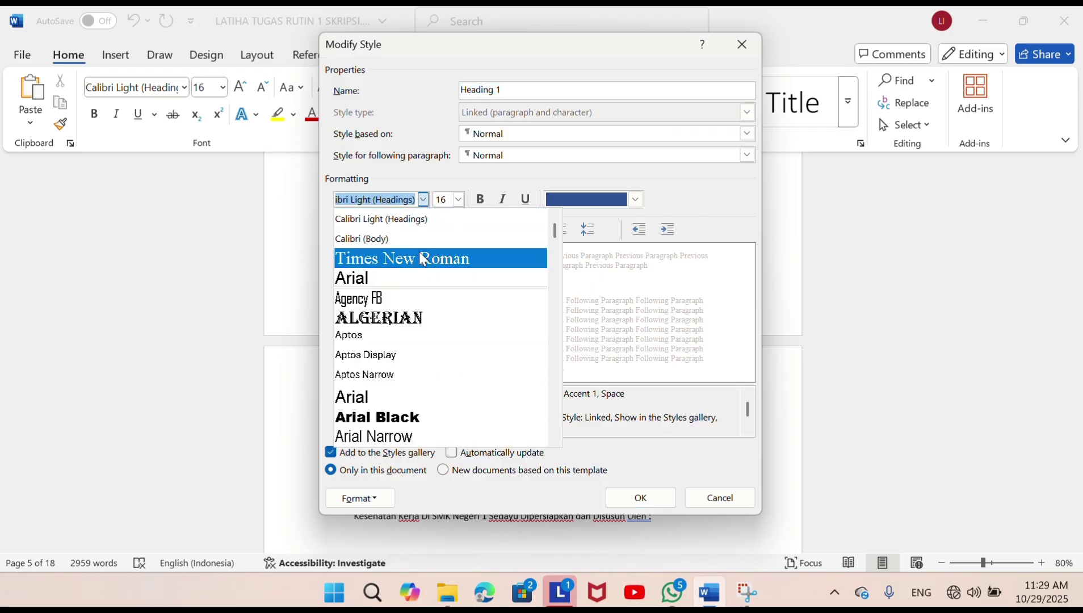
pyautogui.click(428, 255)
pyautogui.click(459, 200)
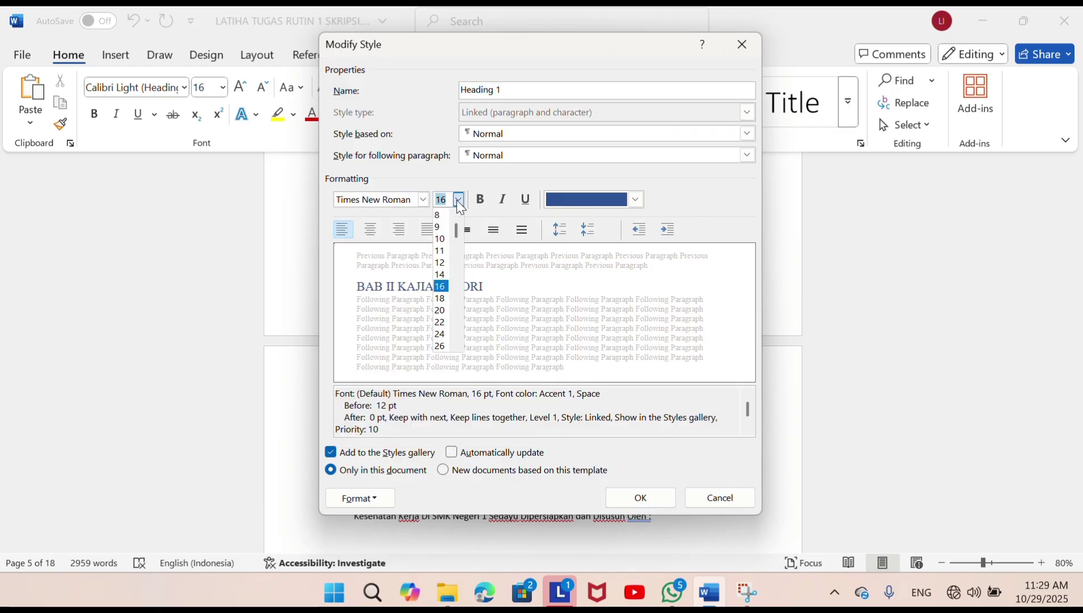
pyautogui.click(441, 274)
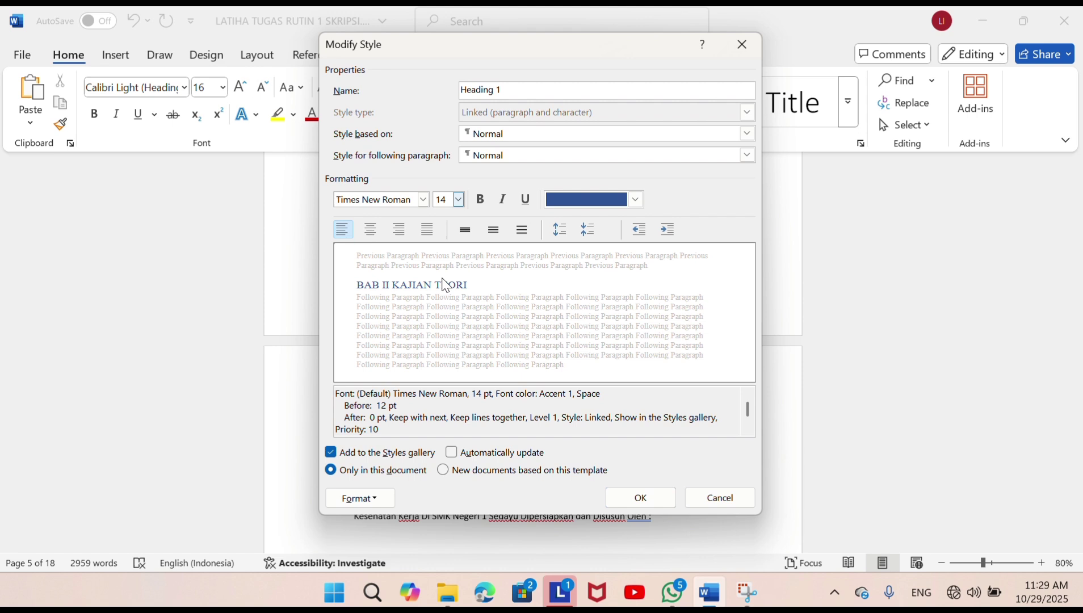
pyautogui.click(482, 202)
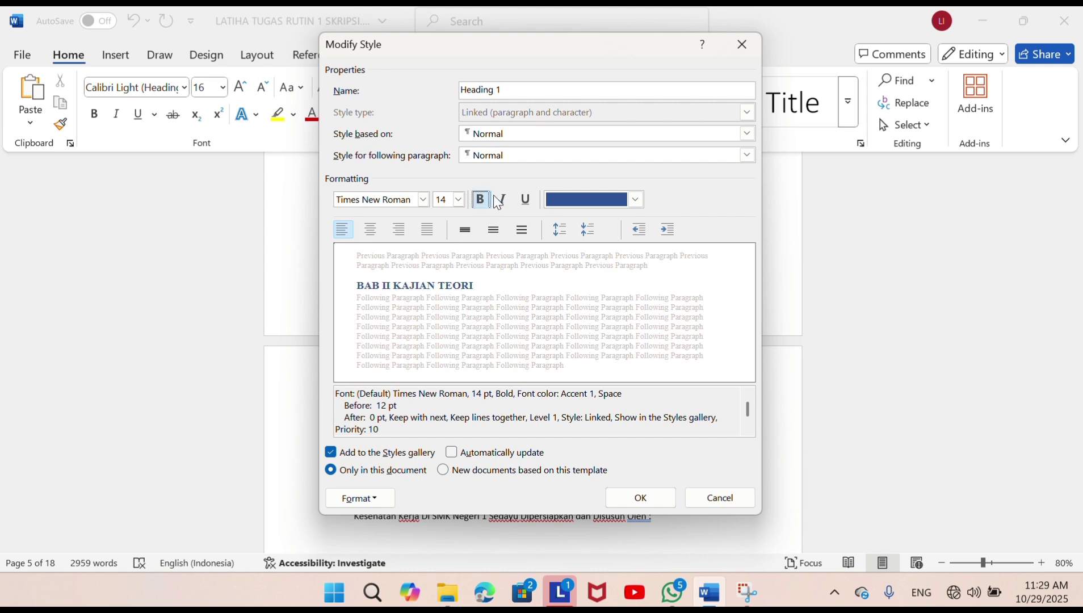
pyautogui.click(637, 199)
pyautogui.click(565, 222)
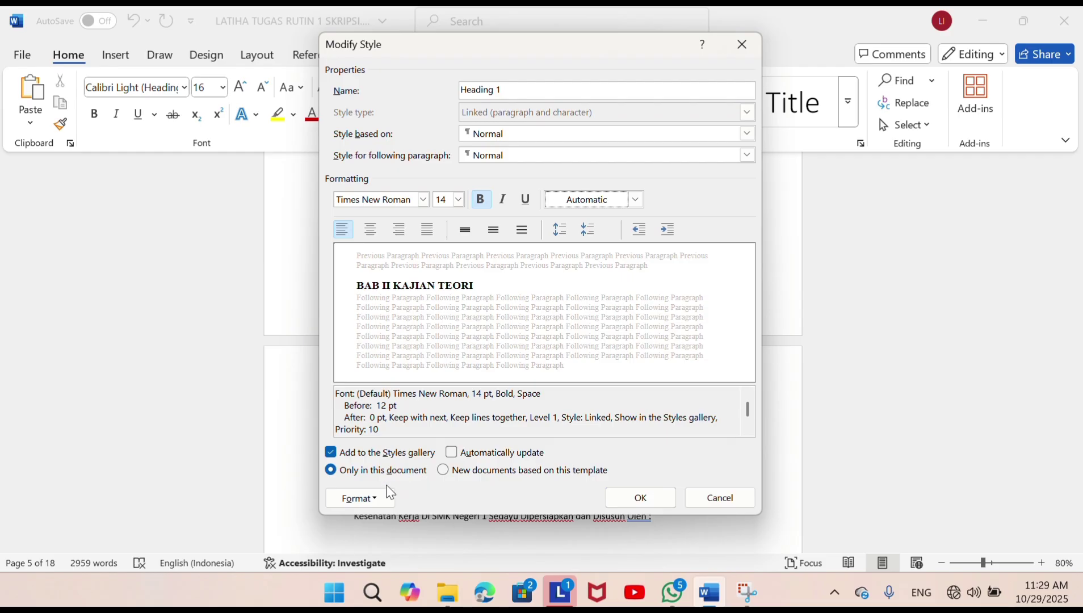
# - Give the Heading 1 style 12 pt spacing after and 1.5 line spacing, and save the style changes
pyautogui.click(377, 504)
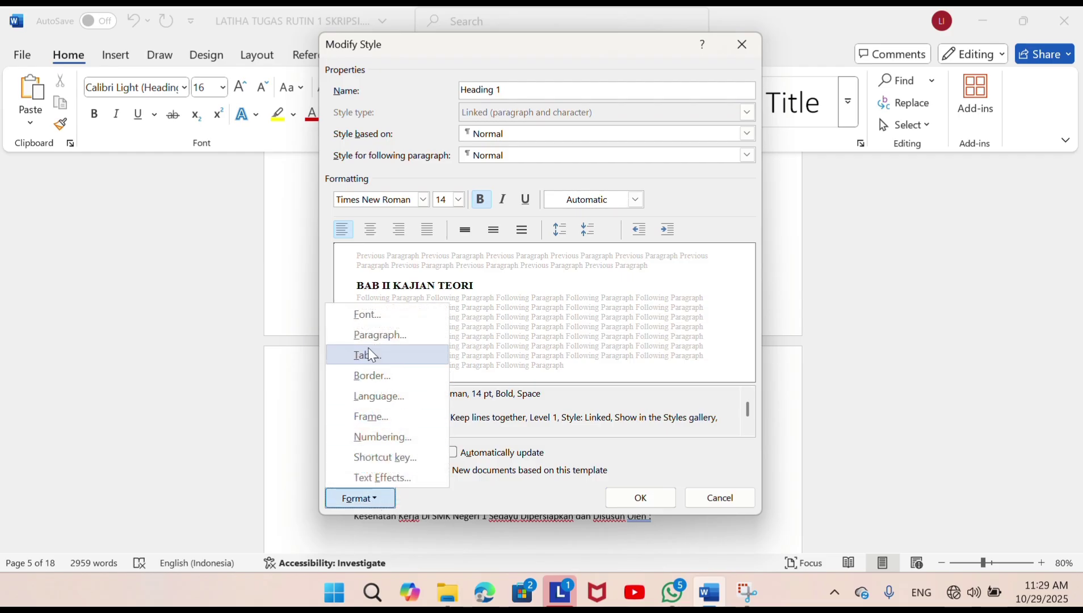
pyautogui.click(375, 334)
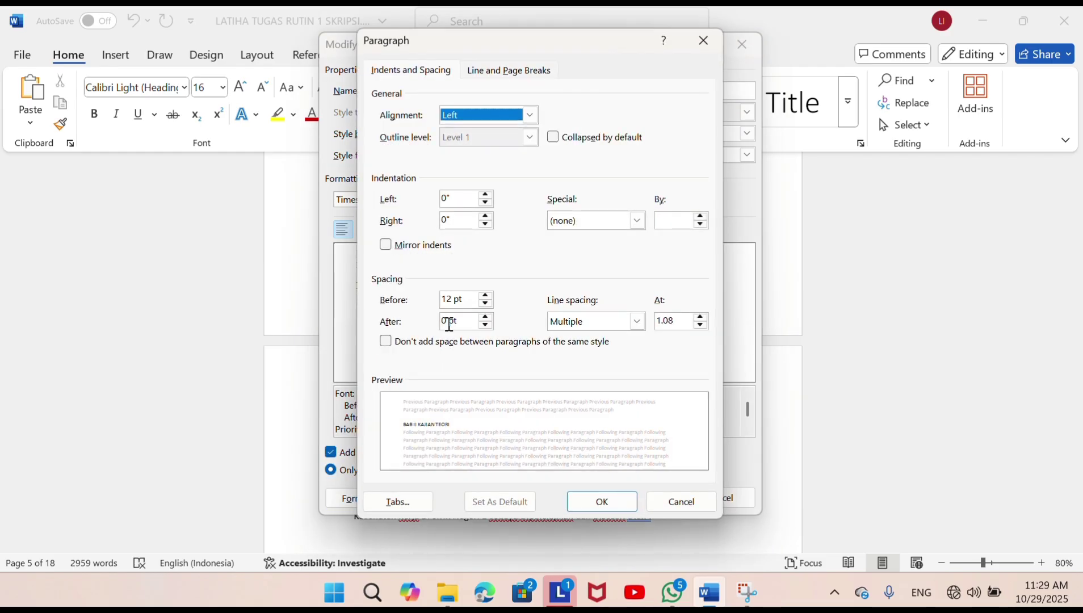
pyautogui.click(450, 321)
pyautogui.press('BackSpace')
pyautogui.write('12')
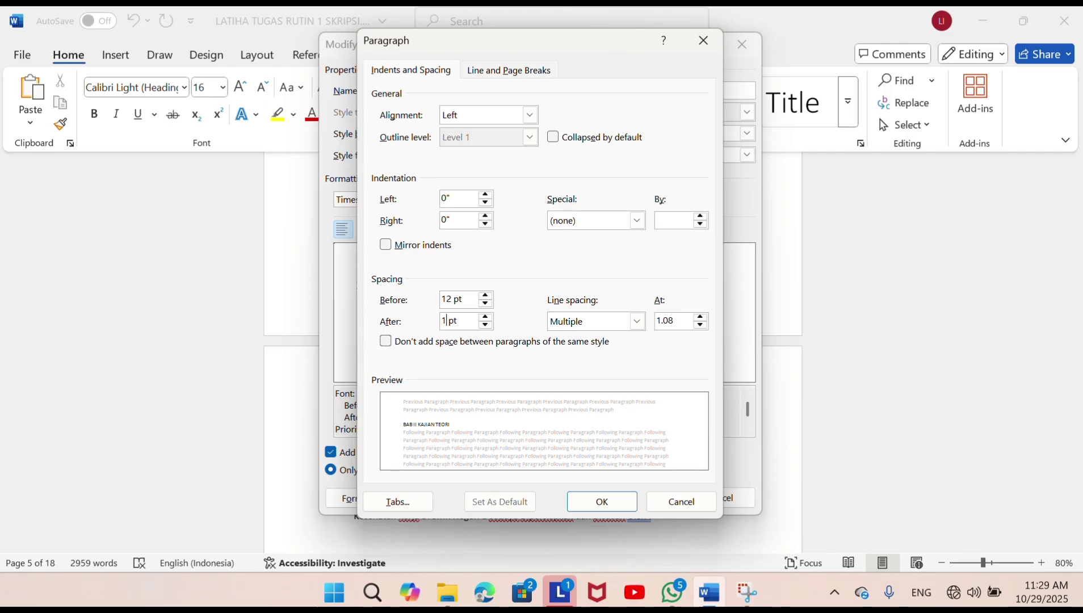
pyautogui.click(638, 322)
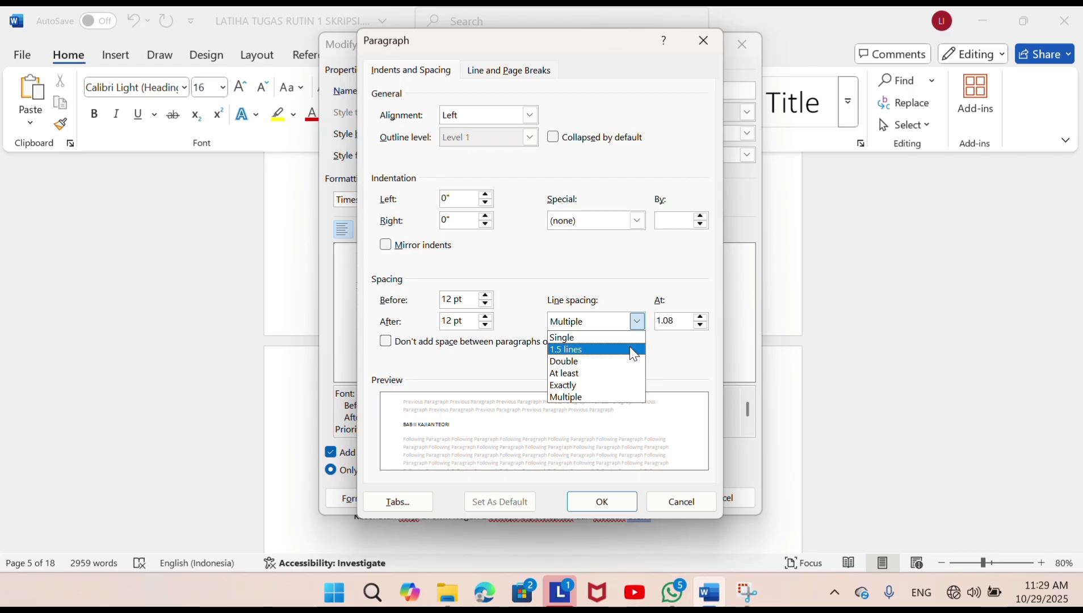
pyautogui.click(634, 355)
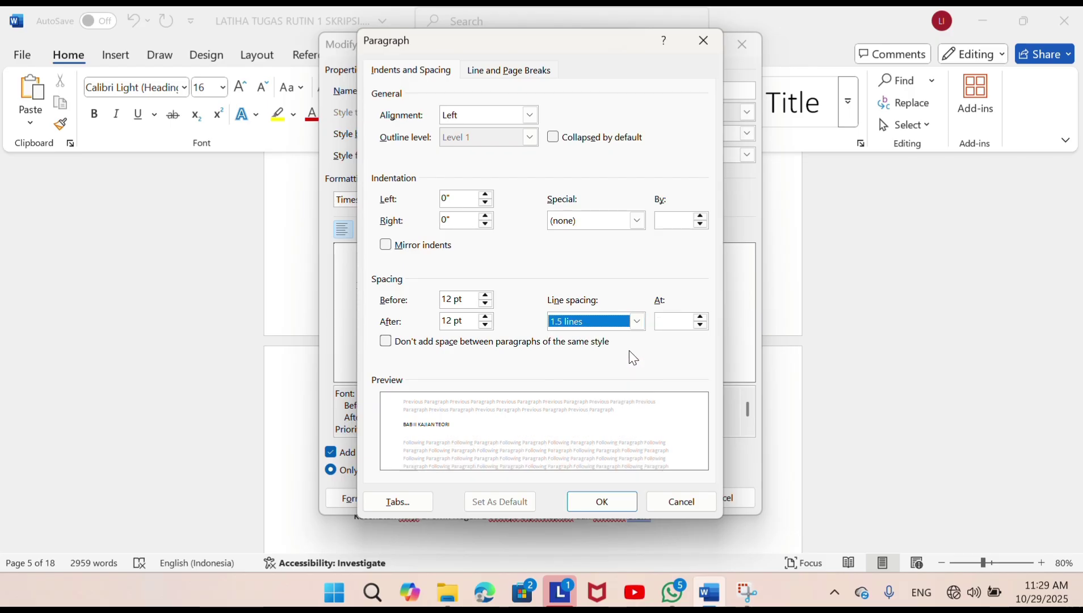
pyautogui.click(615, 506)
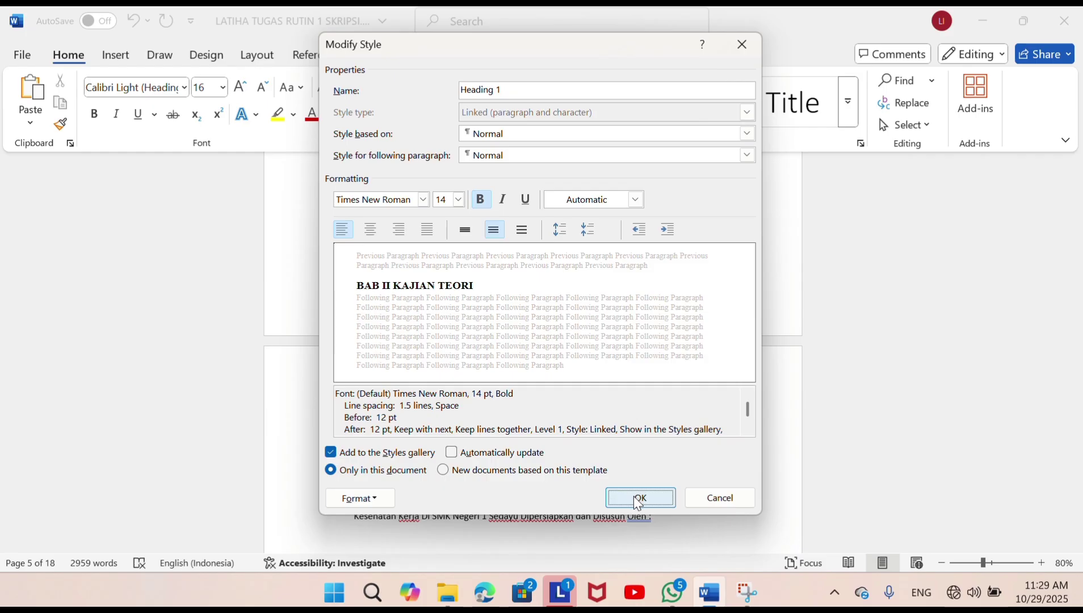
pyautogui.click(636, 501)
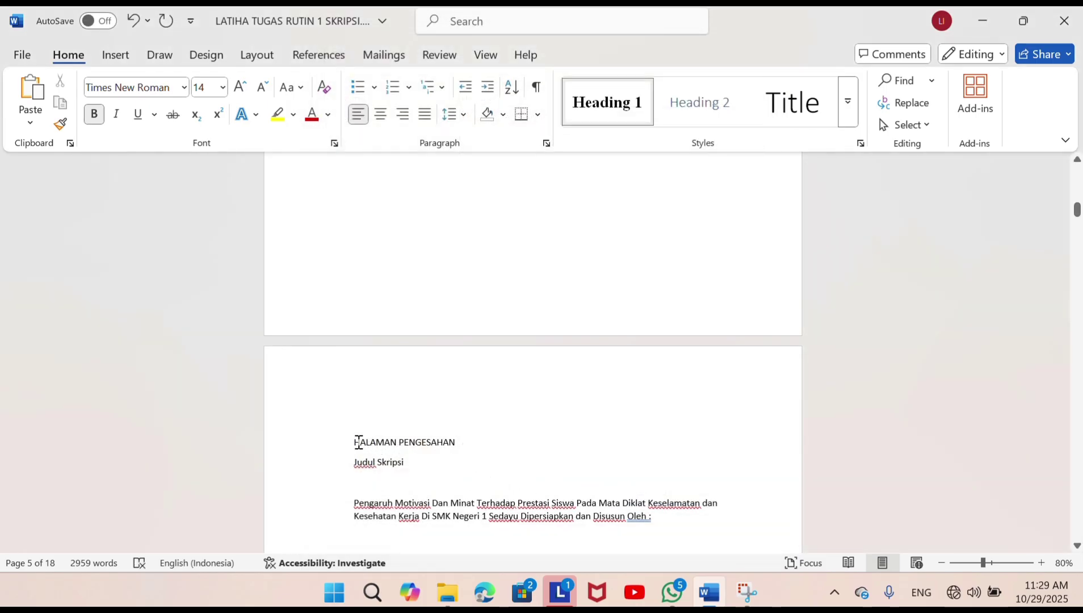
# - Apply the Heading 1 style to the HALAMAN PENGESAHAN title and center it
pyautogui.moveTo(359, 442); pyautogui.dragTo(456, 443)
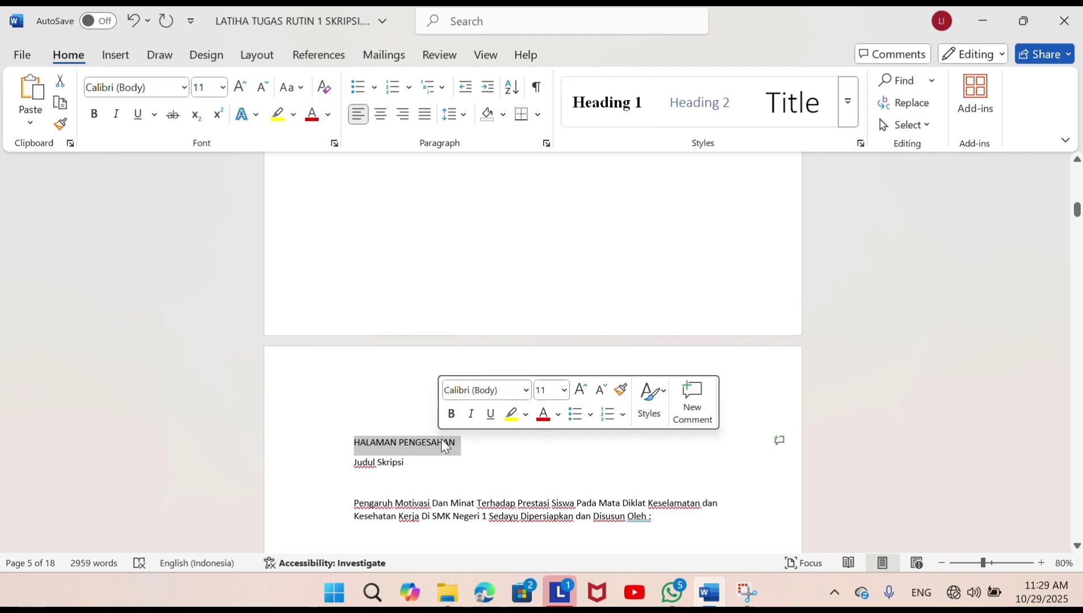
pyautogui.click(620, 110)
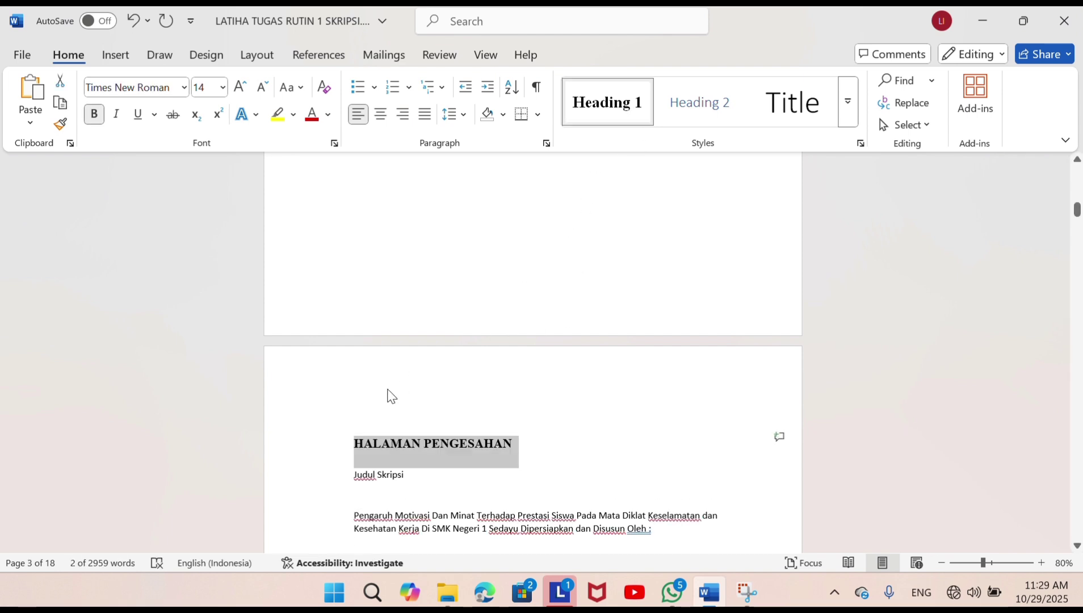
pyautogui.click(380, 114)
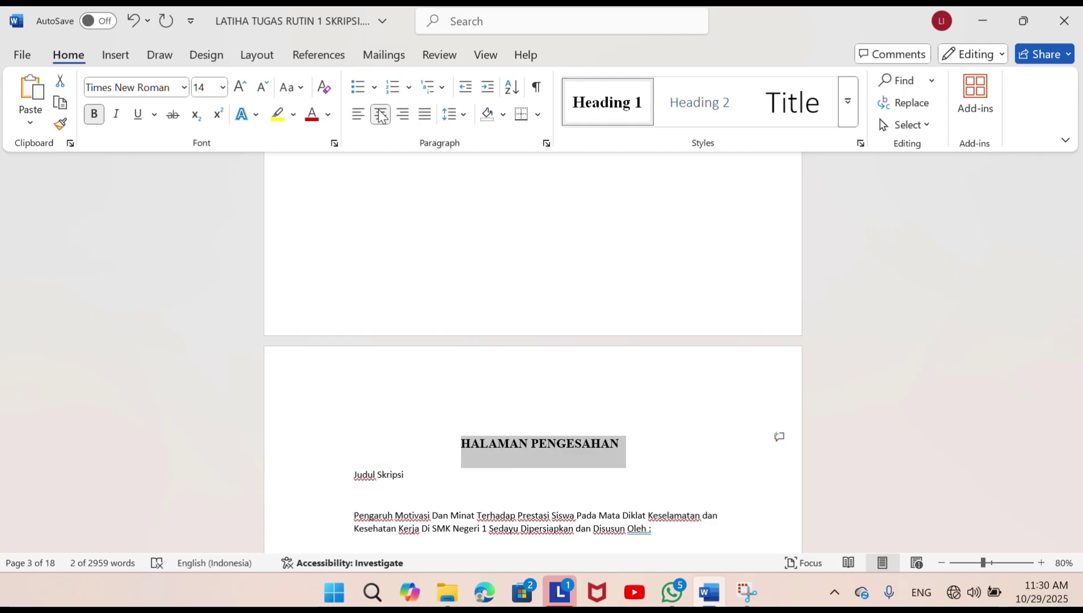
# - Change the Heading 2 style's font to Times New Roman at 12 pt
pyautogui.scroll(-6, 435, 366)
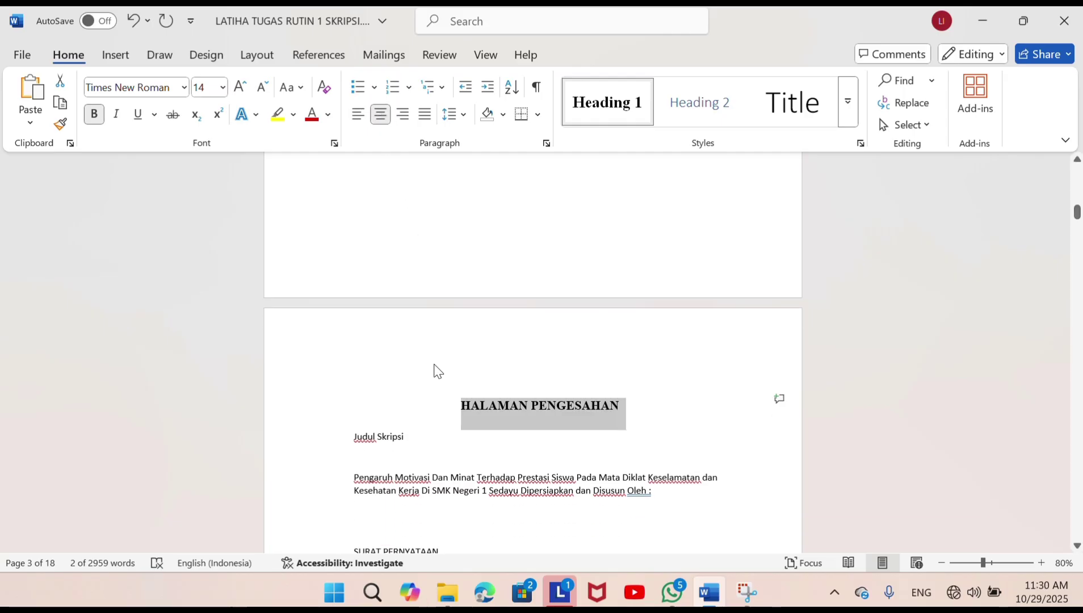
pyautogui.scroll(-8, 436, 365)
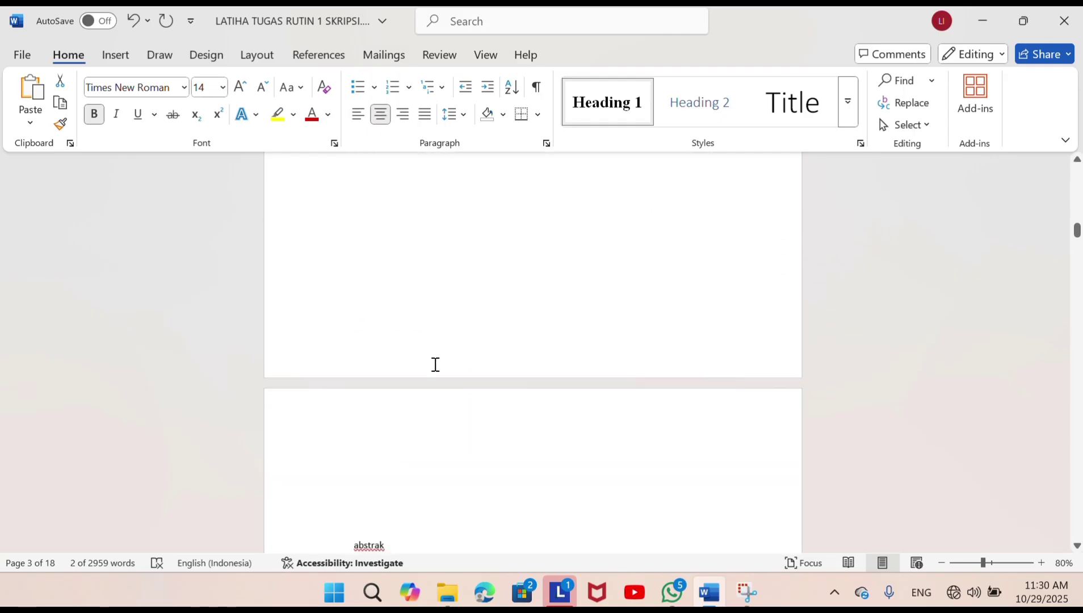
pyautogui.scroll(-2, 435, 365)
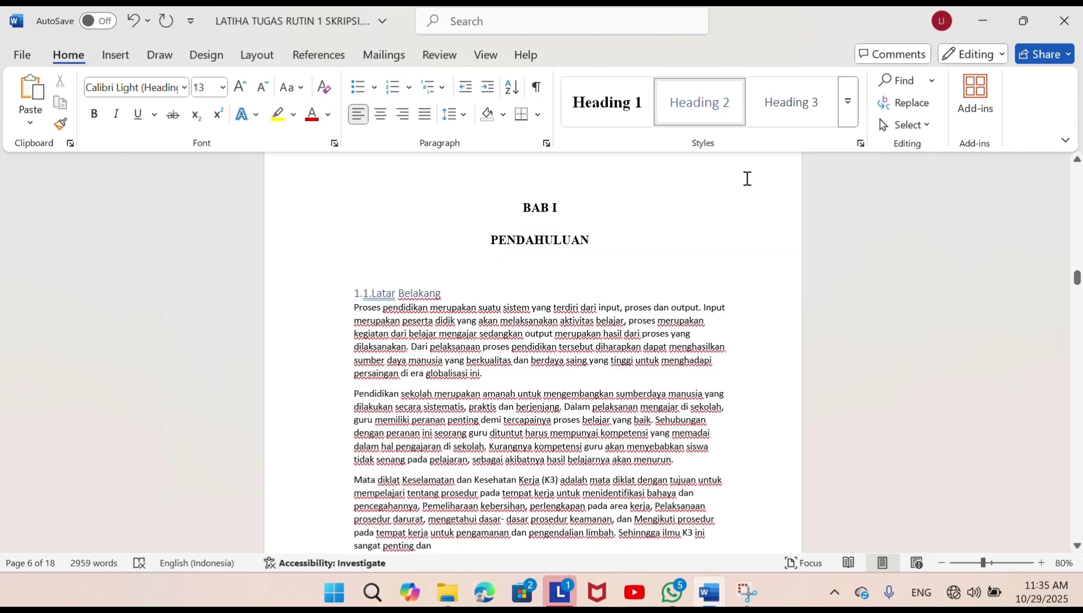
pyautogui.rightClick(722, 108)
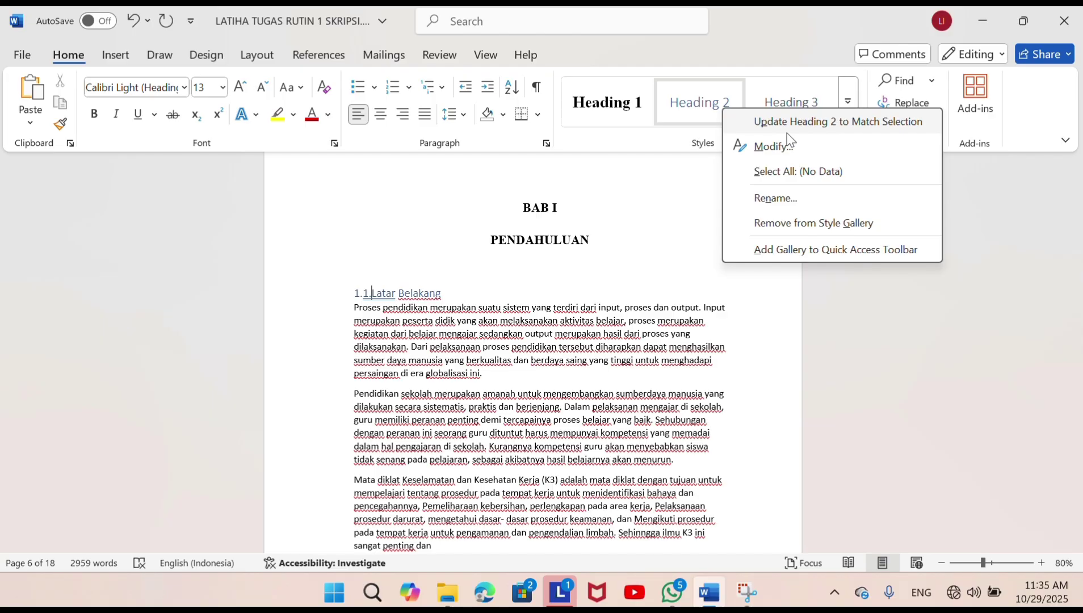
pyautogui.click(780, 146)
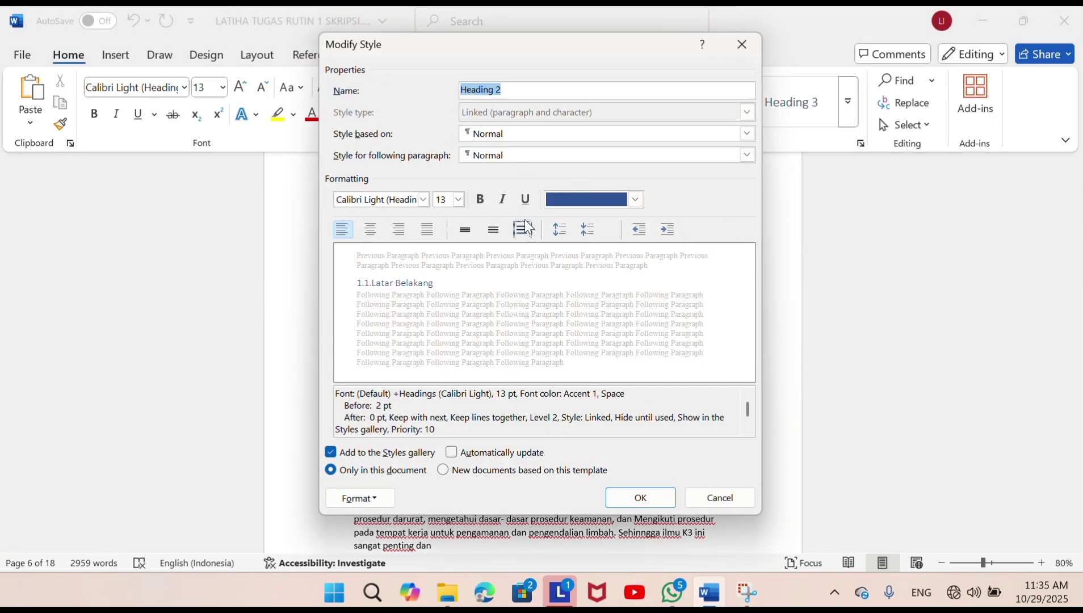
pyautogui.click(423, 200)
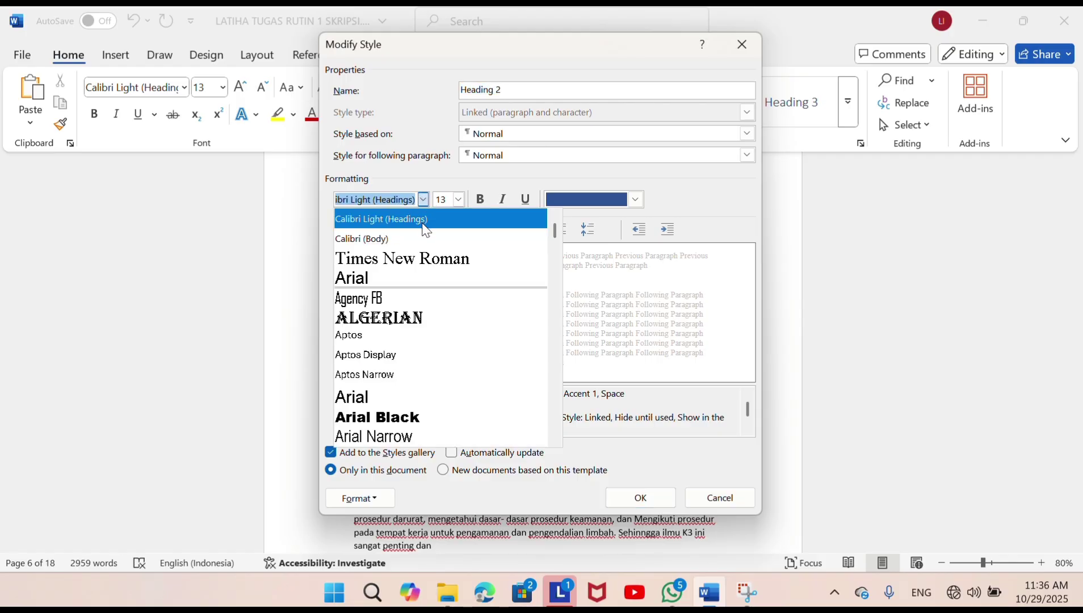
pyautogui.click(442, 260)
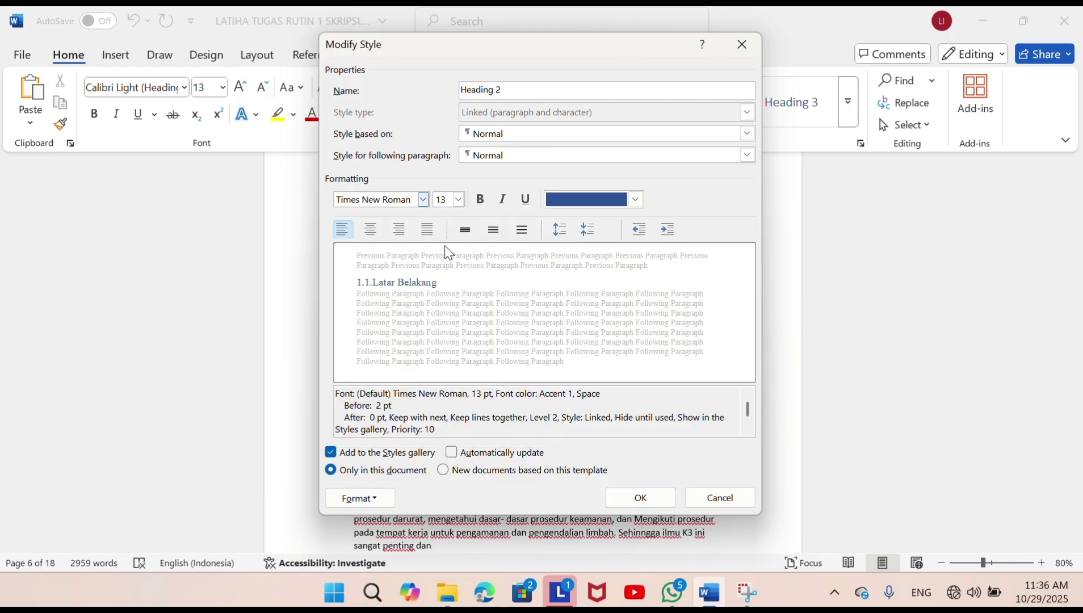
pyautogui.click(456, 201)
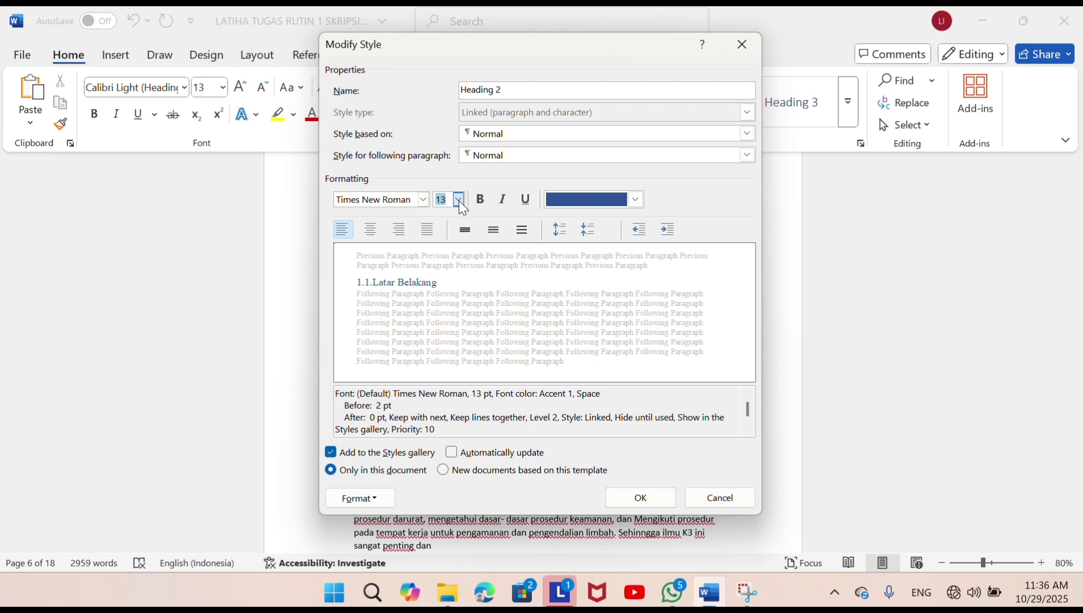
pyautogui.click(458, 201)
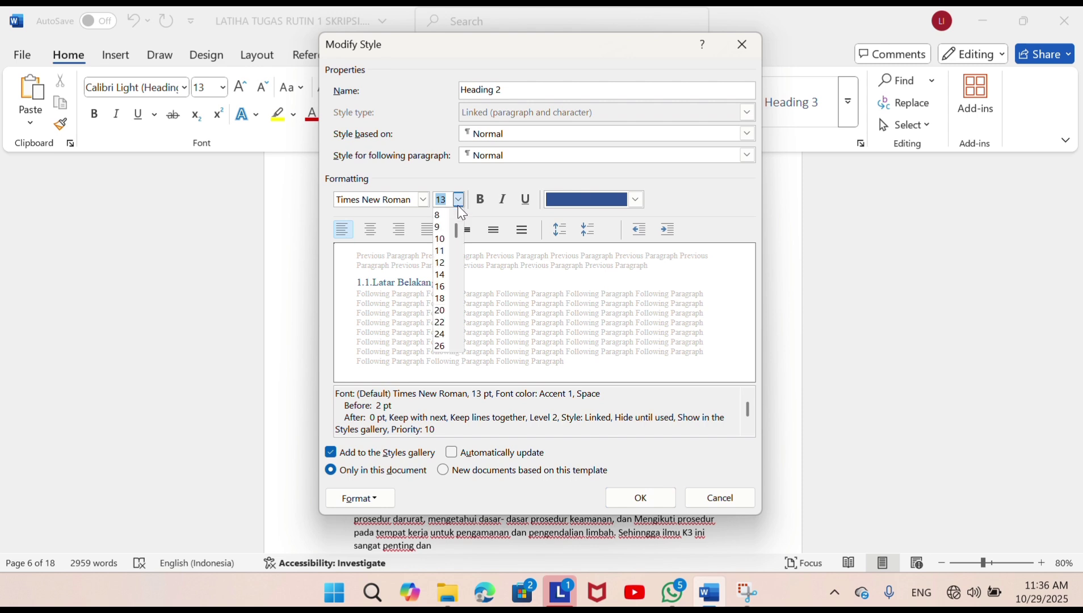
pyautogui.click(442, 264)
# - Make the Heading 2 style bold in the automatic font color and save the style changes
pyautogui.click(481, 199)
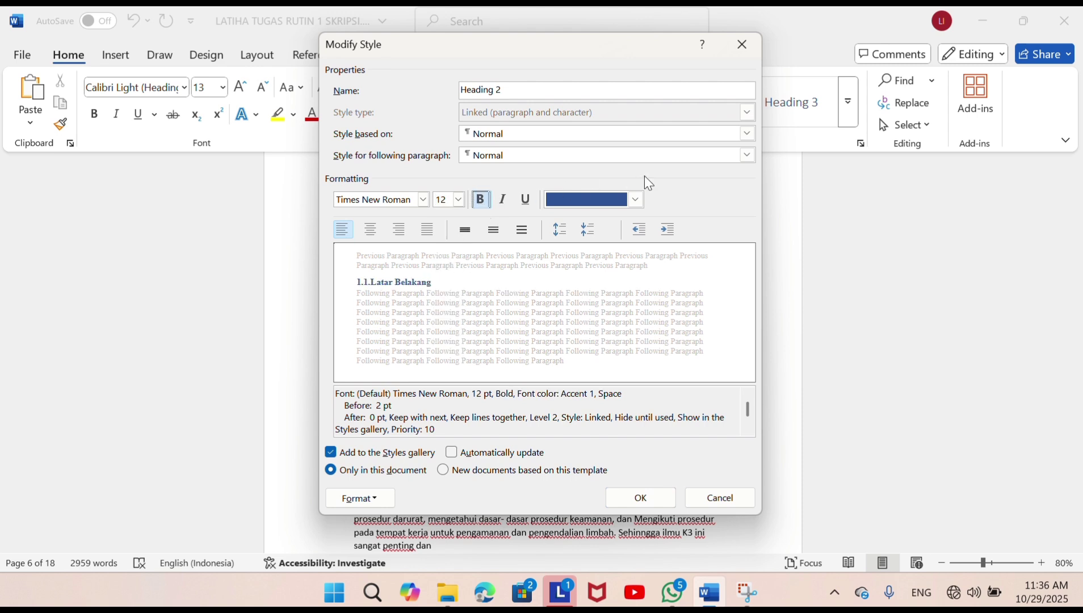
pyautogui.click(636, 199)
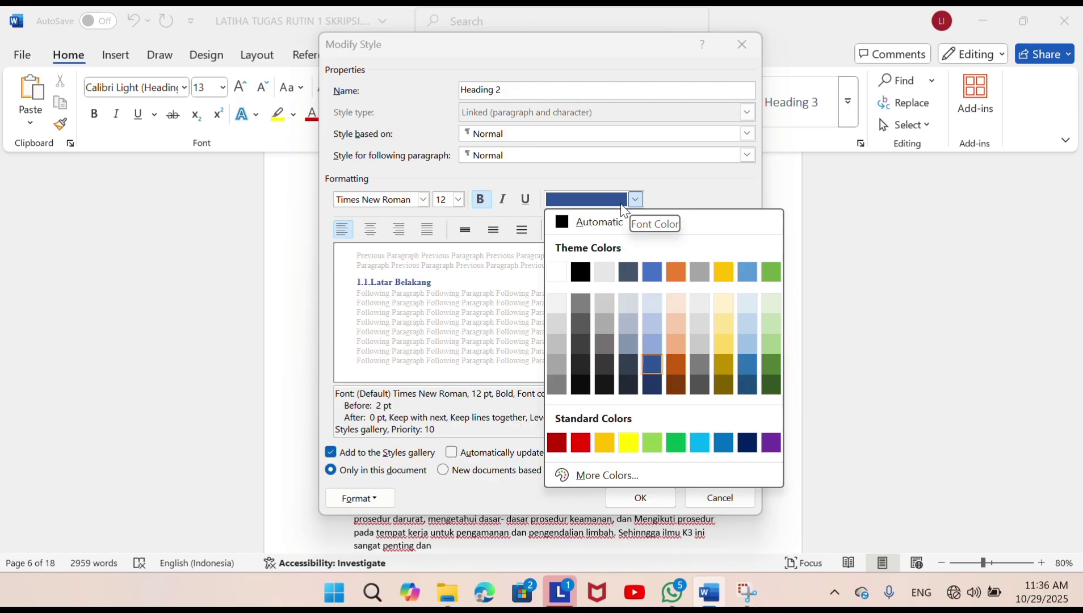
pyautogui.click(576, 229)
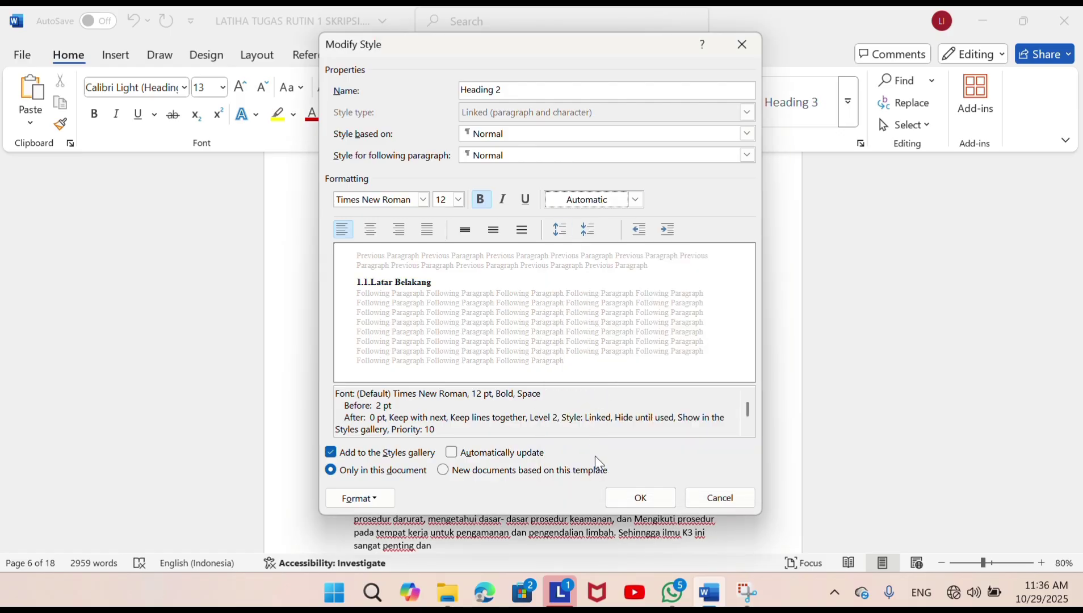
pyautogui.click(639, 496)
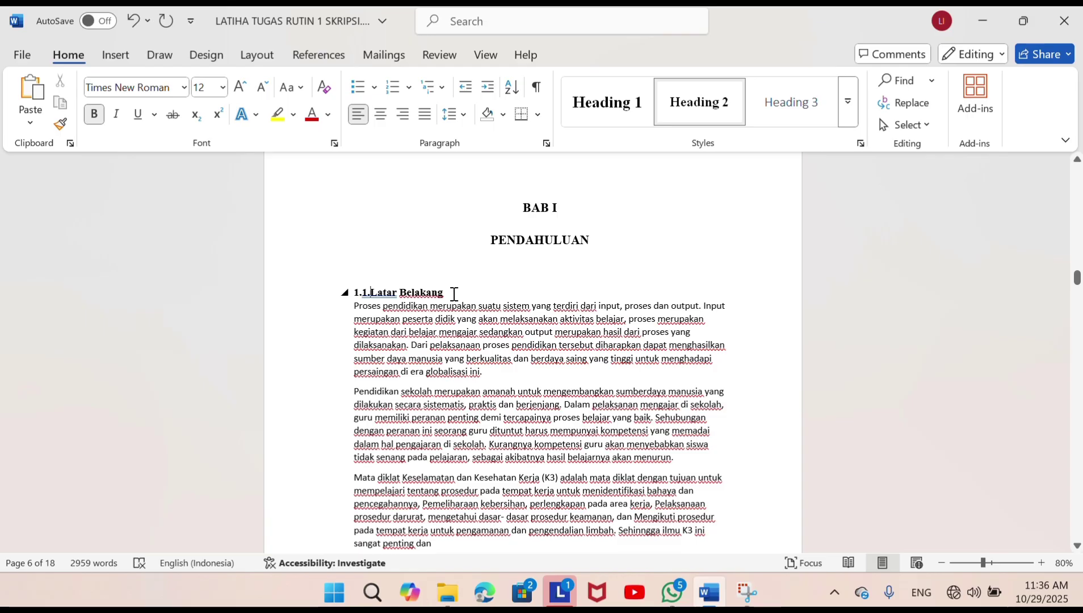
# - Apply the Heading 3 style to the Instrumen Penelitian subheading above the Tabel 1 section
pyautogui.scroll(-10, 454, 295)
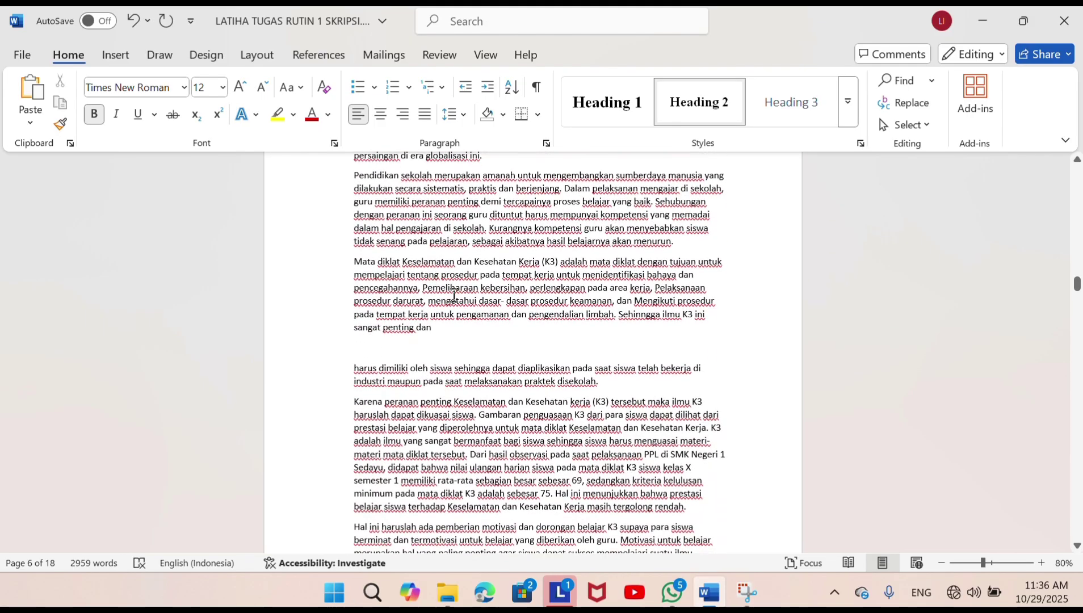
pyautogui.scroll(-5, 454, 295)
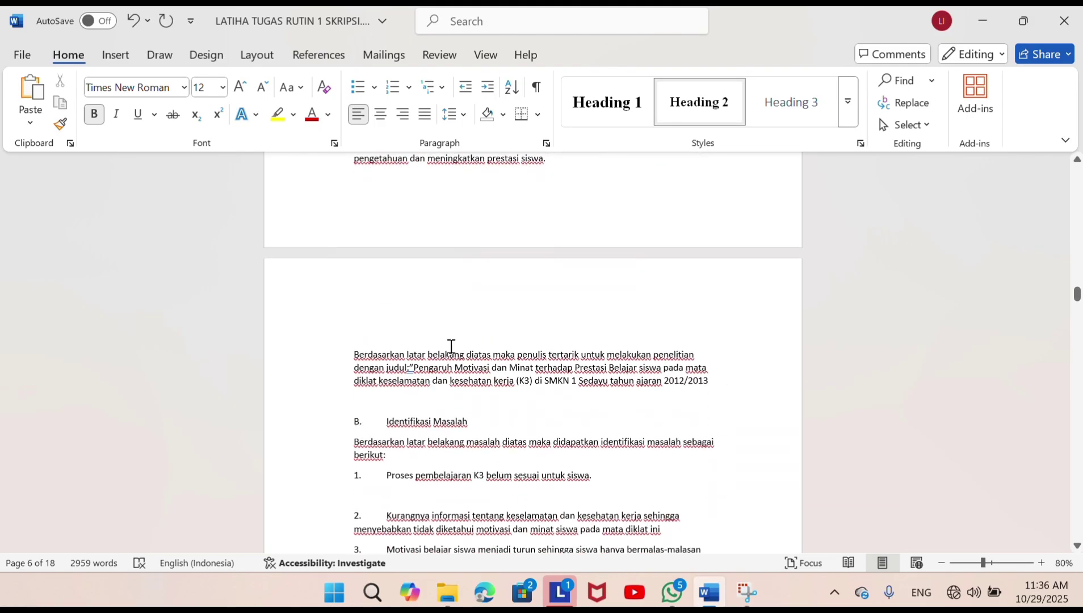
pyautogui.scroll(3, 471, 248)
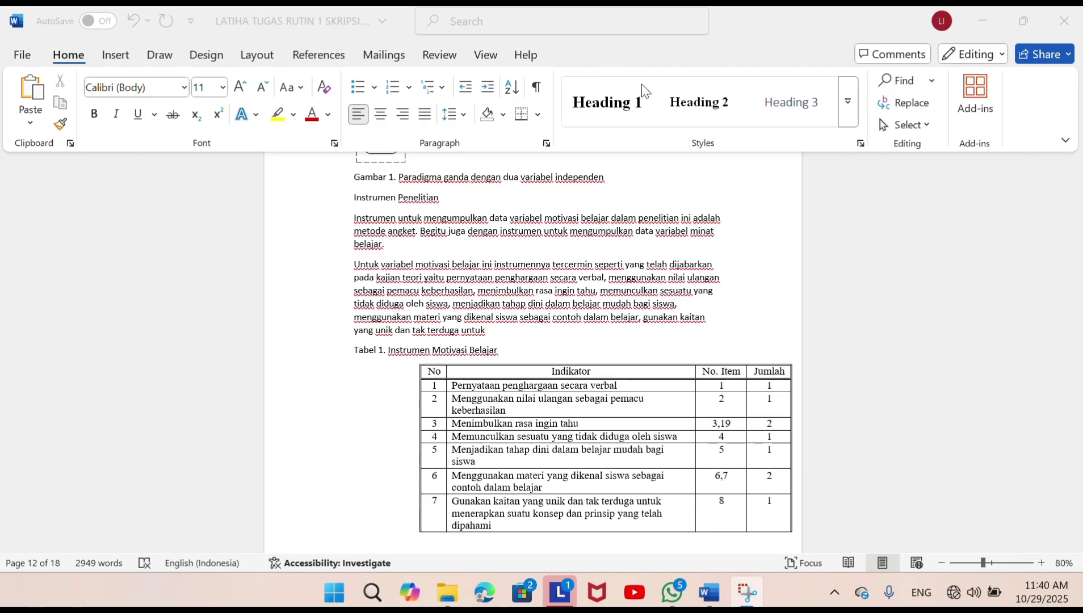
pyautogui.click(788, 91)
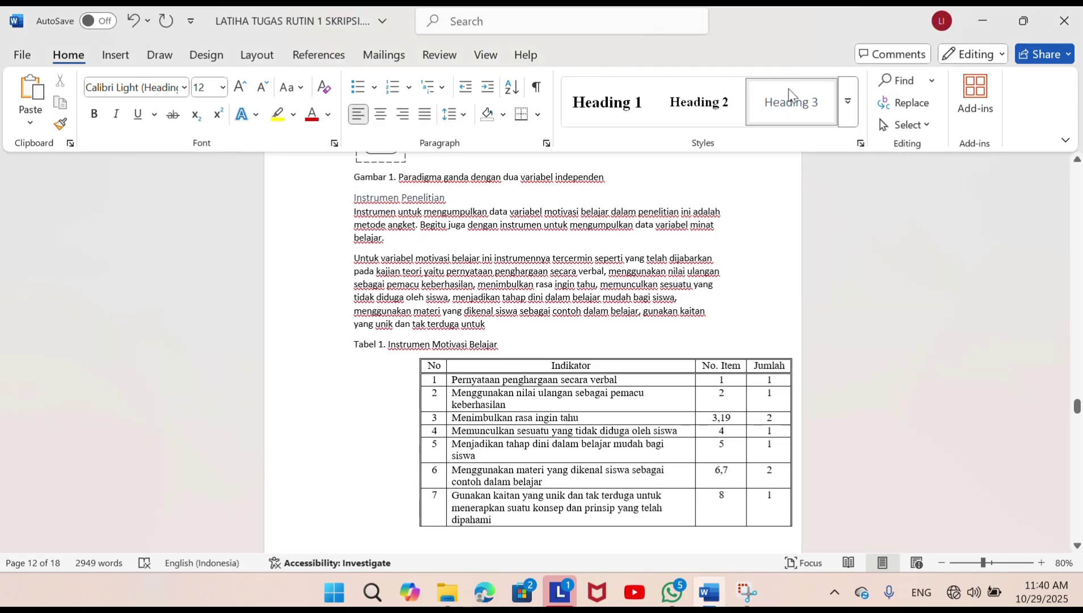
# - Modify the Heading 3 style to use bold Times New Roman in the automatic font color, and save the changes
pyautogui.rightClick(788, 89)
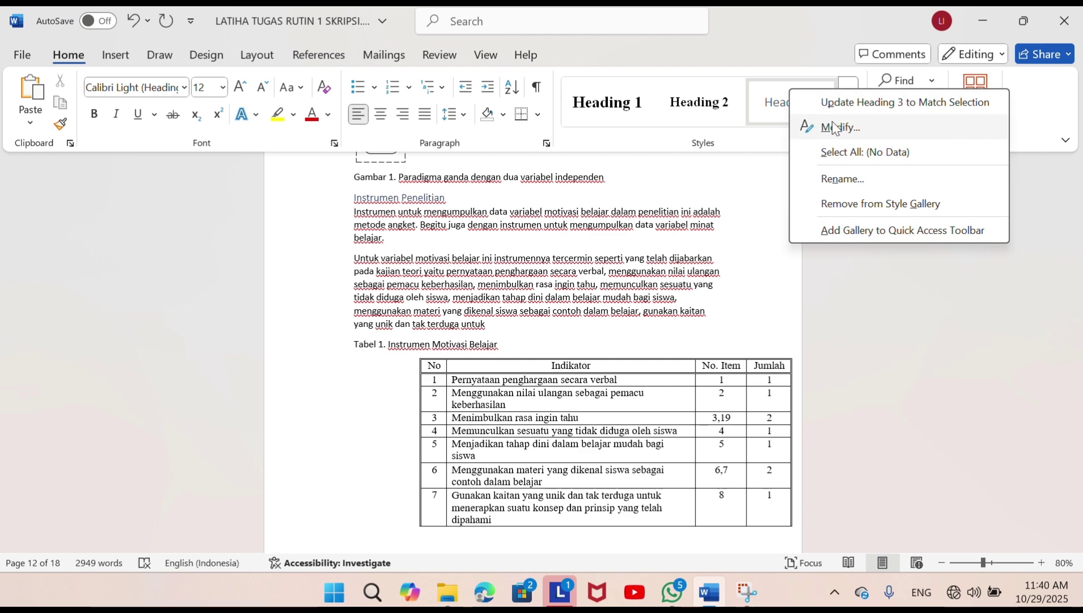
pyautogui.click(836, 130)
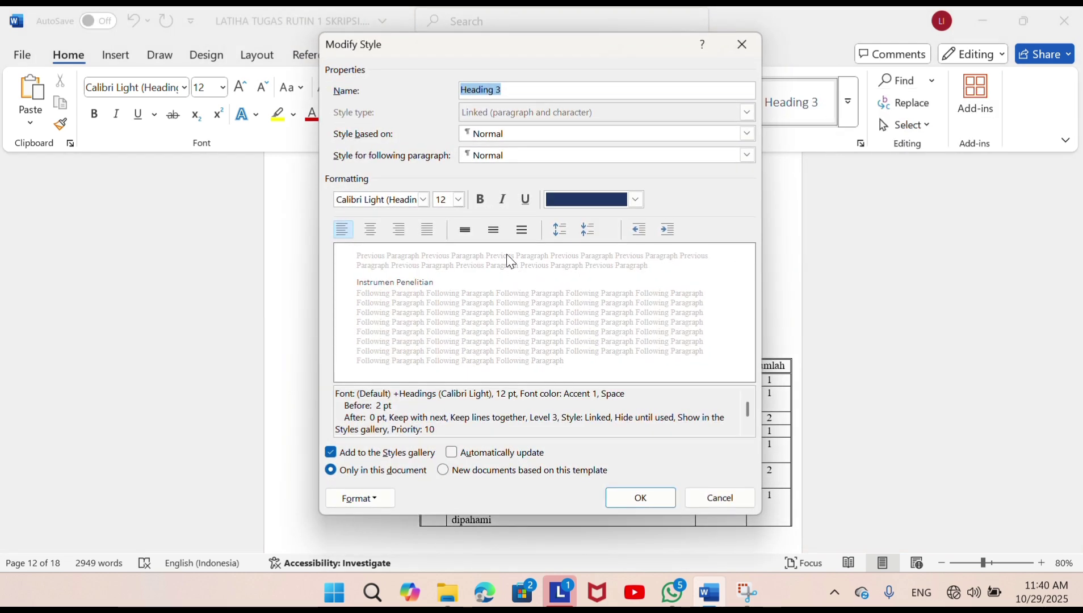
pyautogui.click(423, 199)
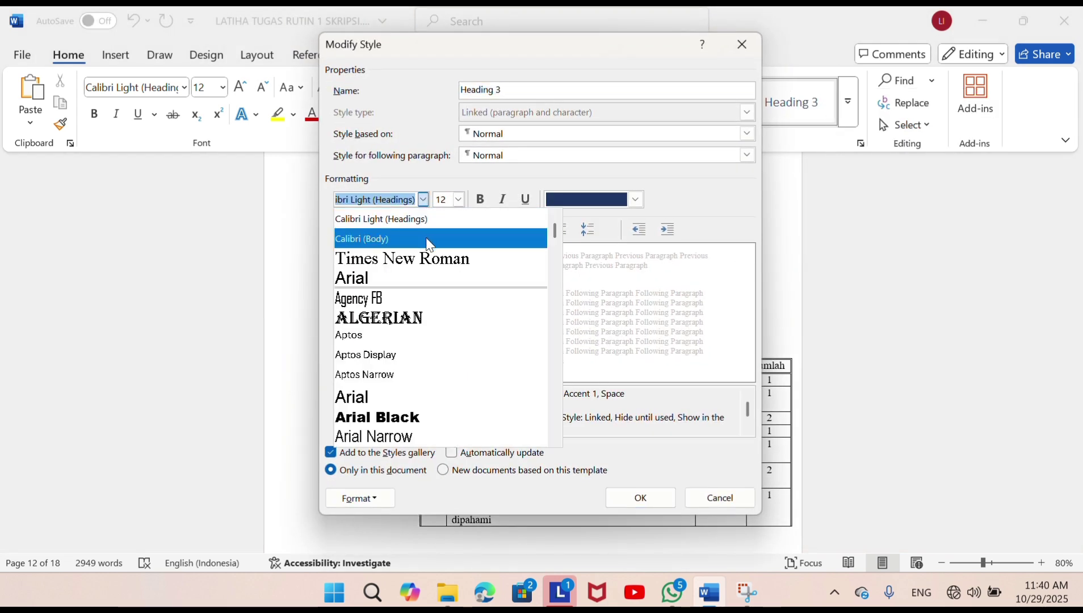
pyautogui.click(431, 259)
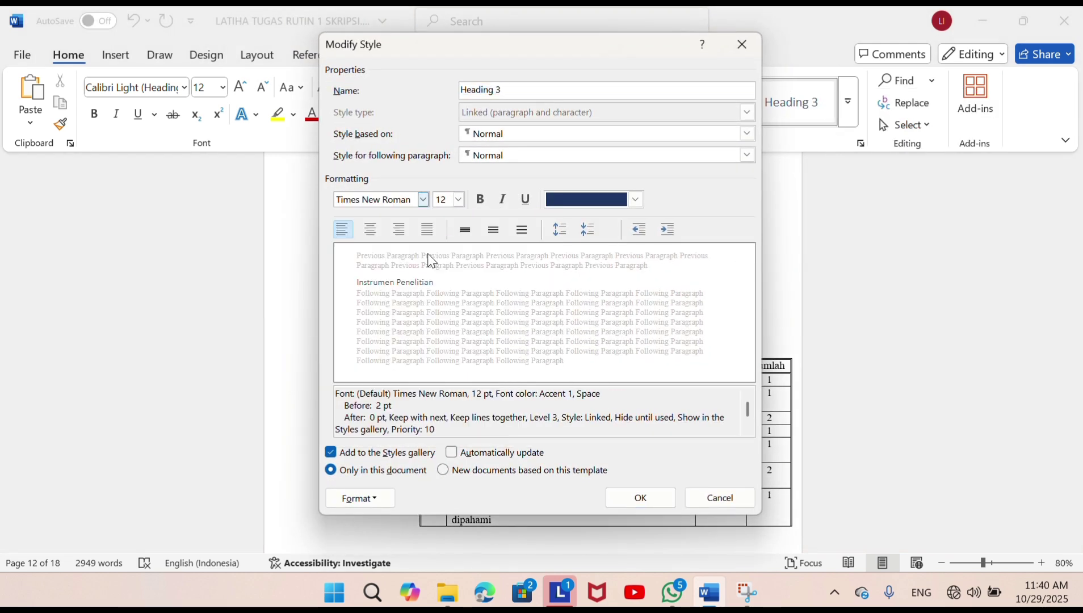
pyautogui.click(460, 203)
pyautogui.click(460, 203)
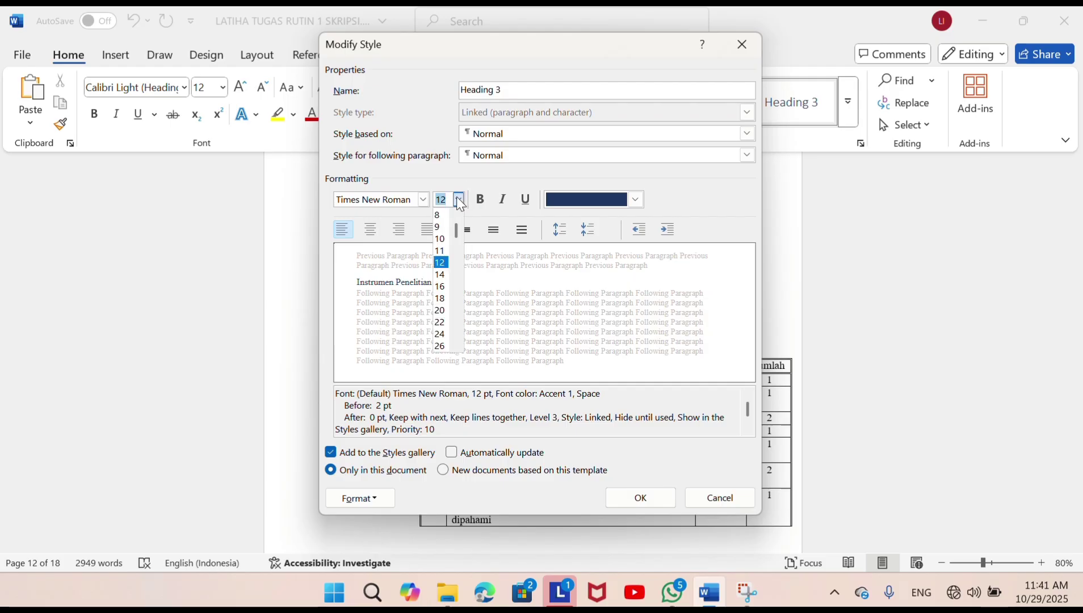
pyautogui.click(480, 200)
pyautogui.click(635, 199)
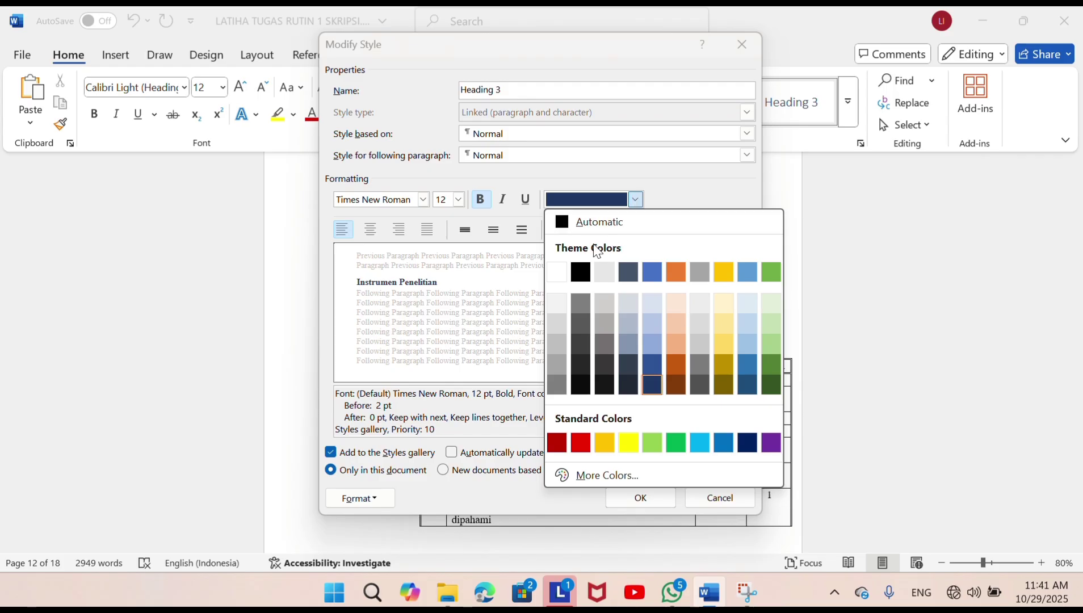
pyautogui.click(562, 223)
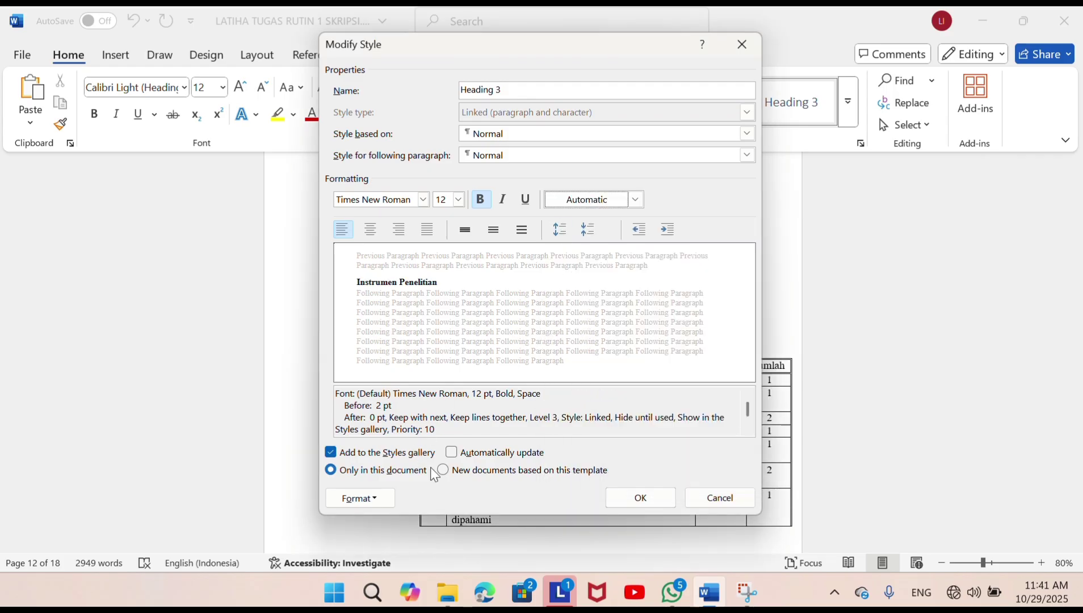
pyautogui.click(639, 499)
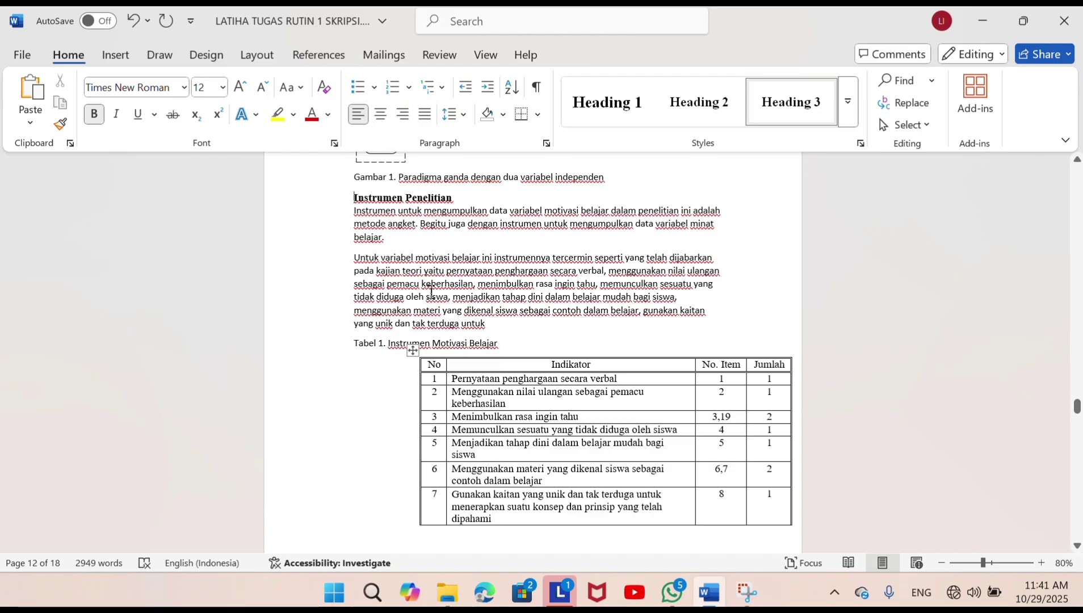
# - Number the Instrumen Penelitian subheading by adding "3.3.1." in front of its text
pyautogui.write('3')
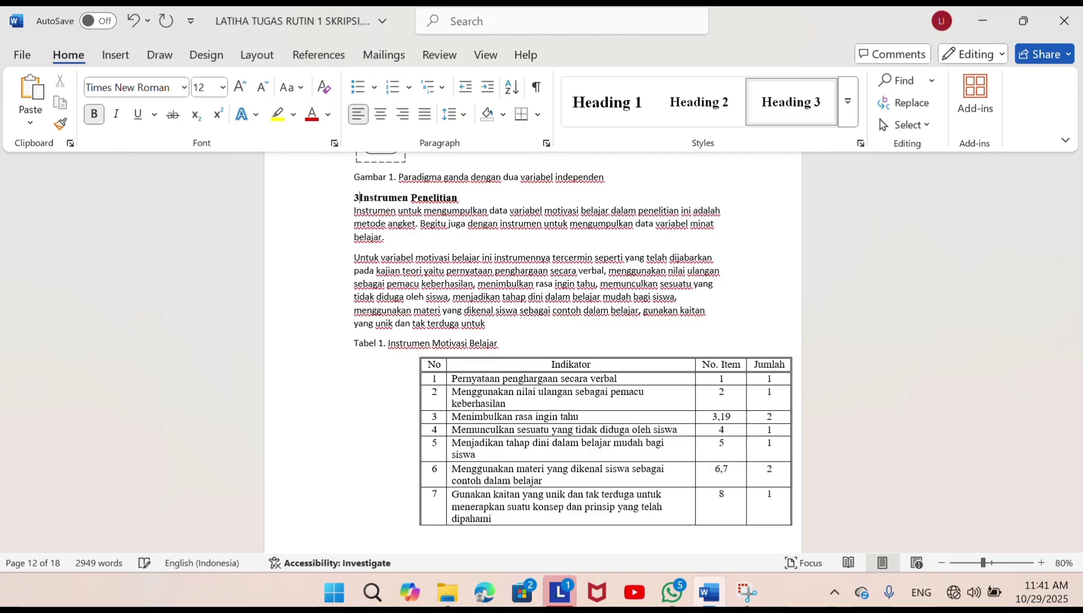
pyautogui.write('.')
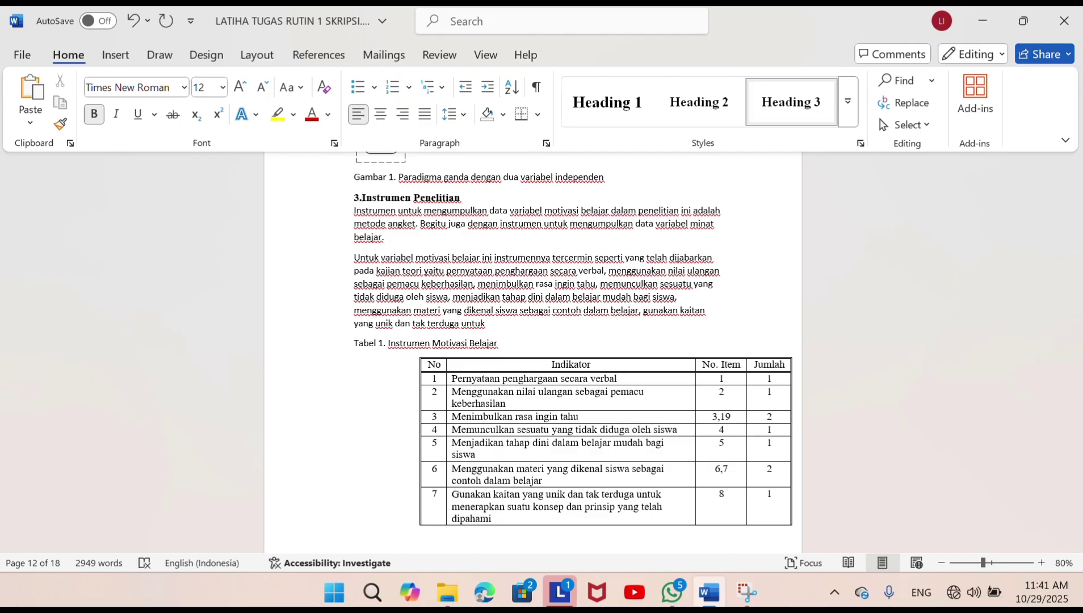
pyautogui.write('3')
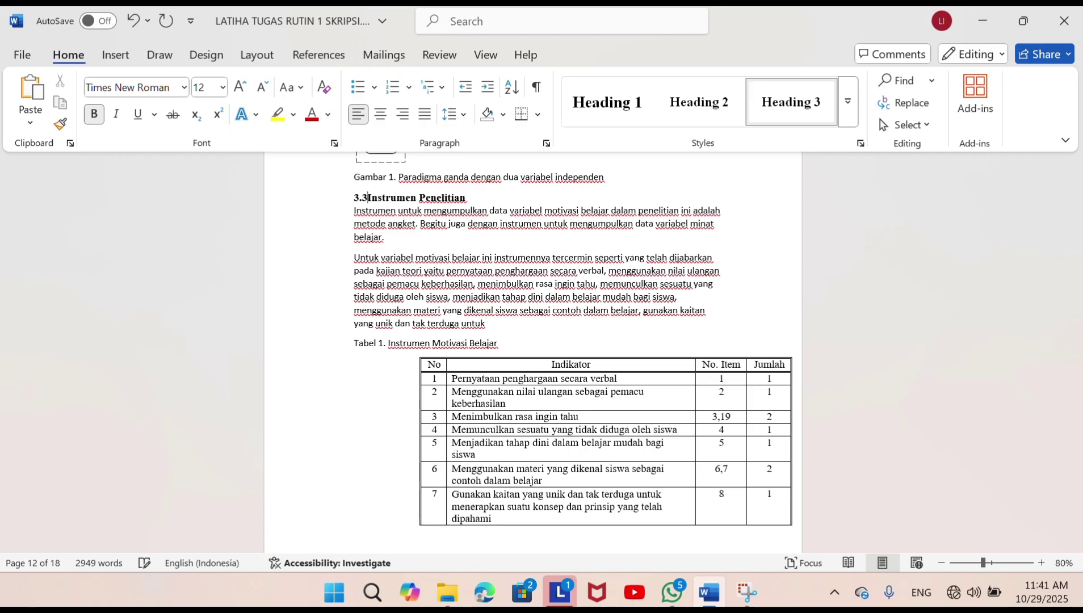
pyautogui.write('.1.')
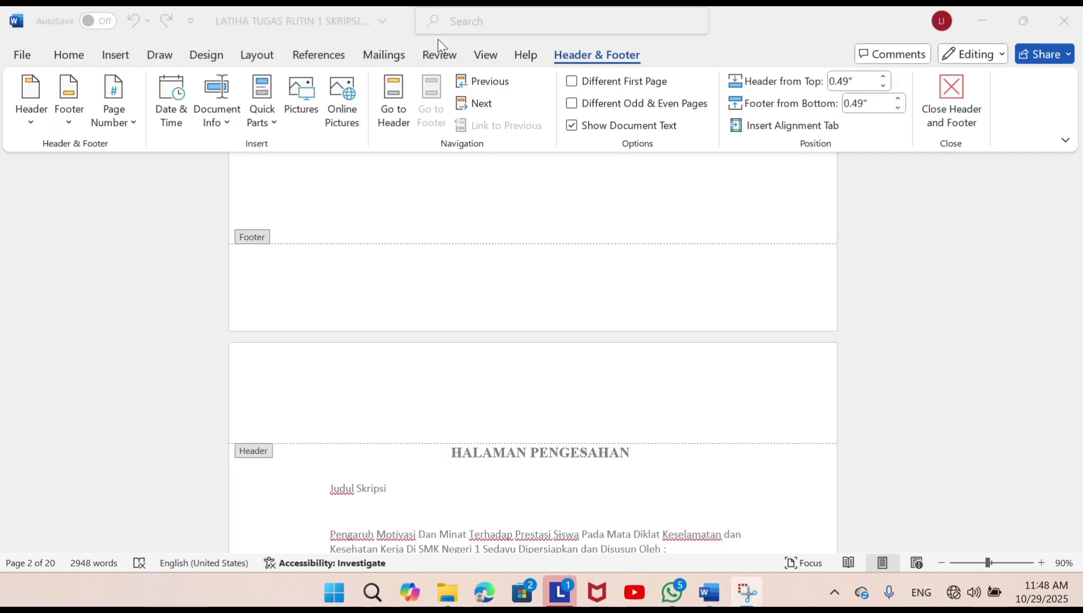
# - Insert a centered page number at the bottom of the page using the Plain Number 2 design
pyautogui.click(114, 92)
pyautogui.moveTo(163, 154)
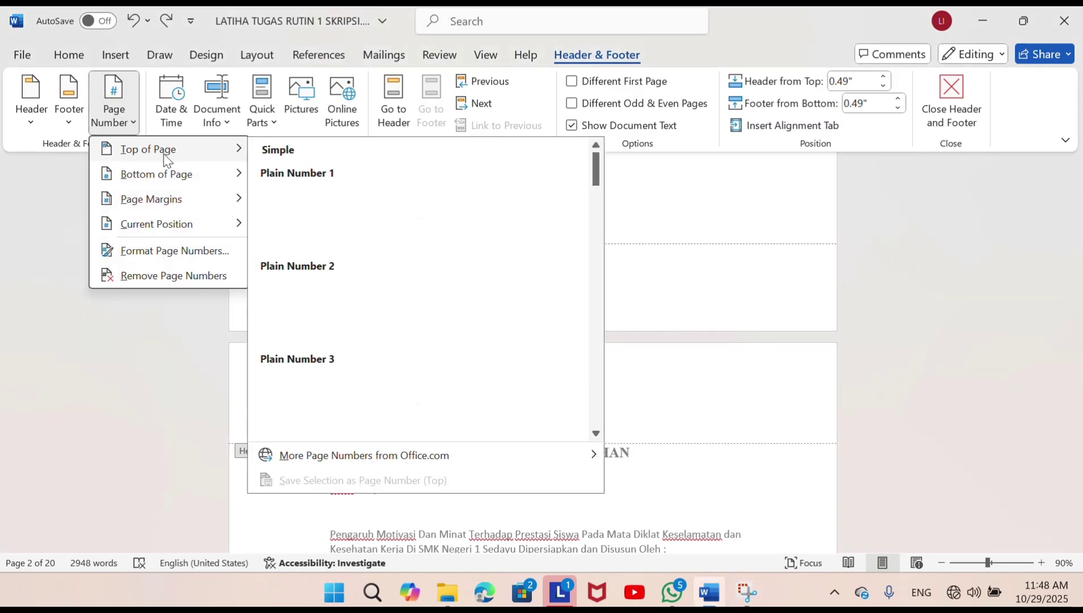
pyautogui.moveTo(170, 177)
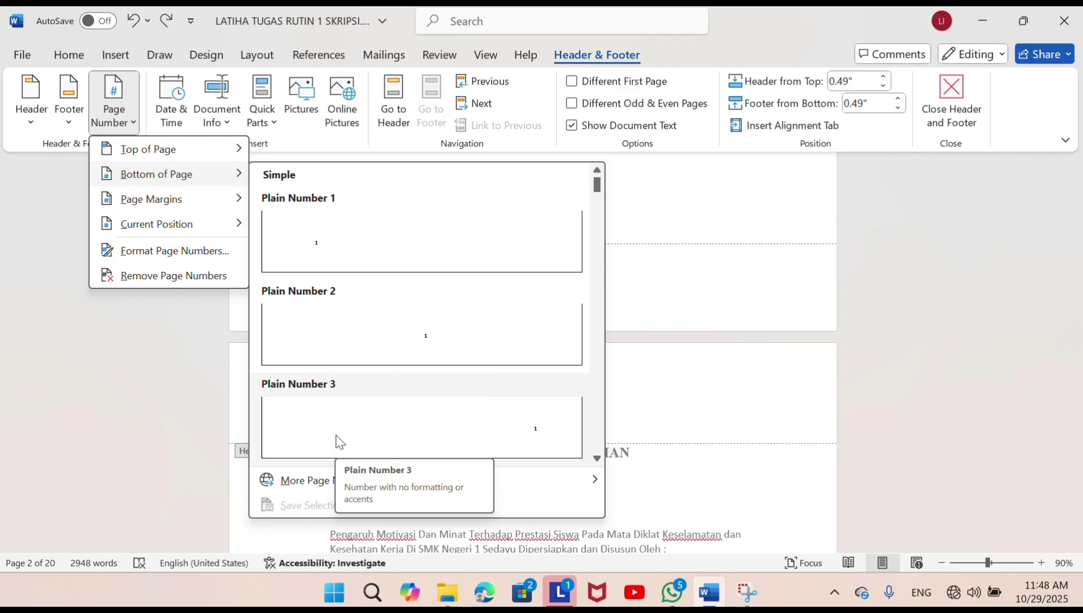
pyautogui.click(339, 314)
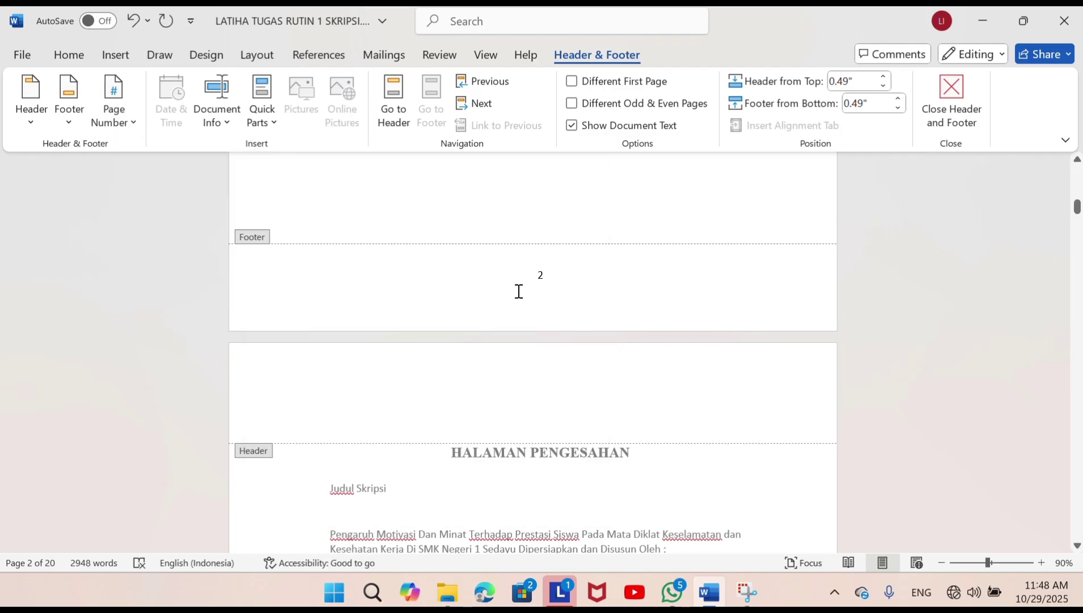
# - Format the footer page numbers as lowercase Roman numerals (i, ii, iii, ...) with numbering starting at i
pyautogui.rightClick(545, 276)
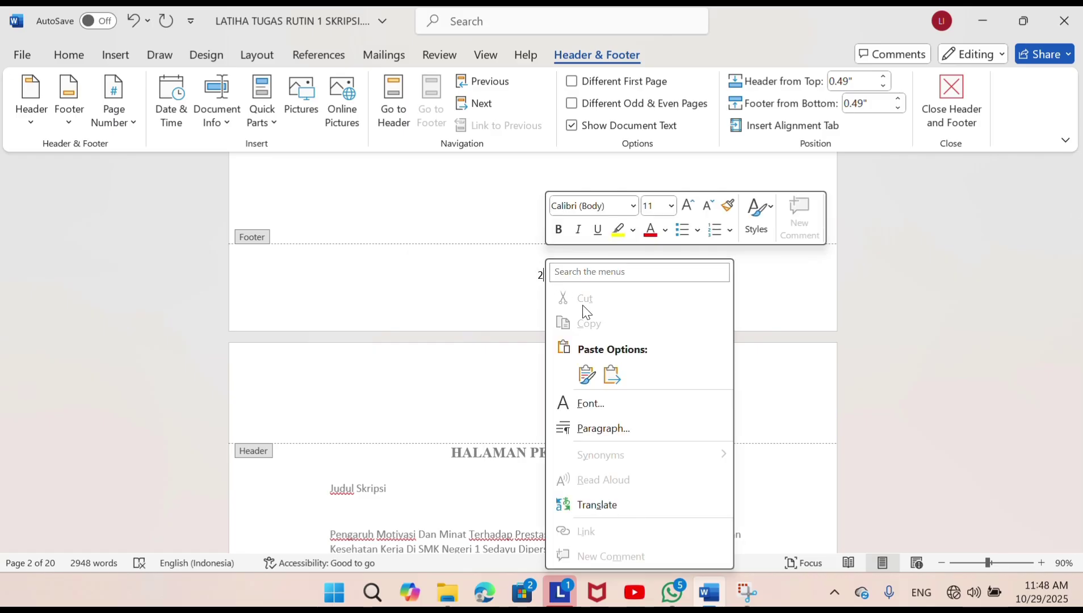
pyautogui.click(536, 275)
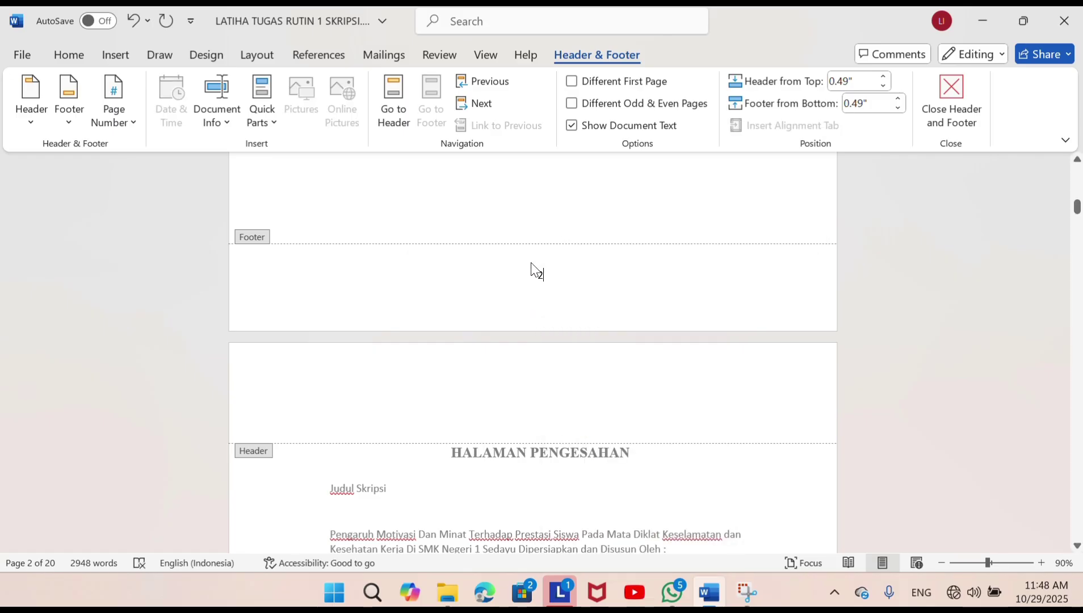
pyautogui.doubleClick(544, 274)
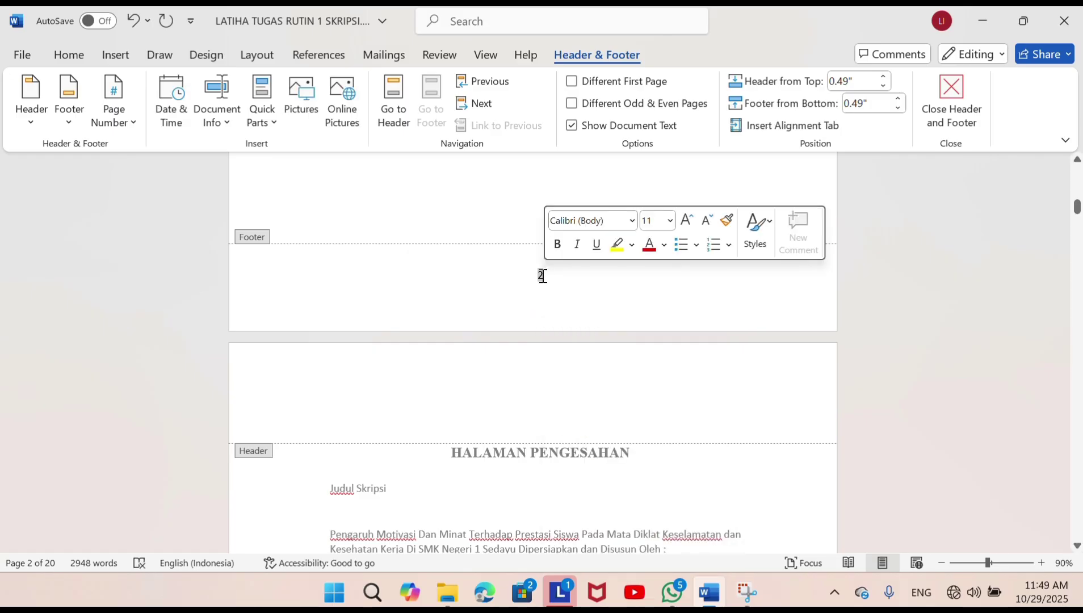
pyautogui.rightClick(543, 276)
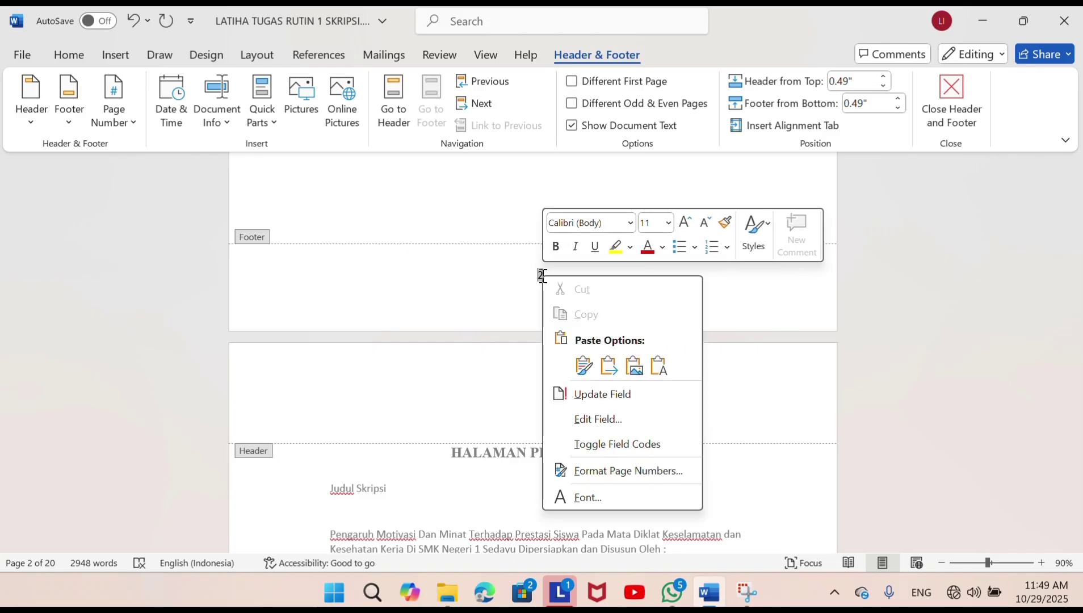
pyautogui.click(632, 477)
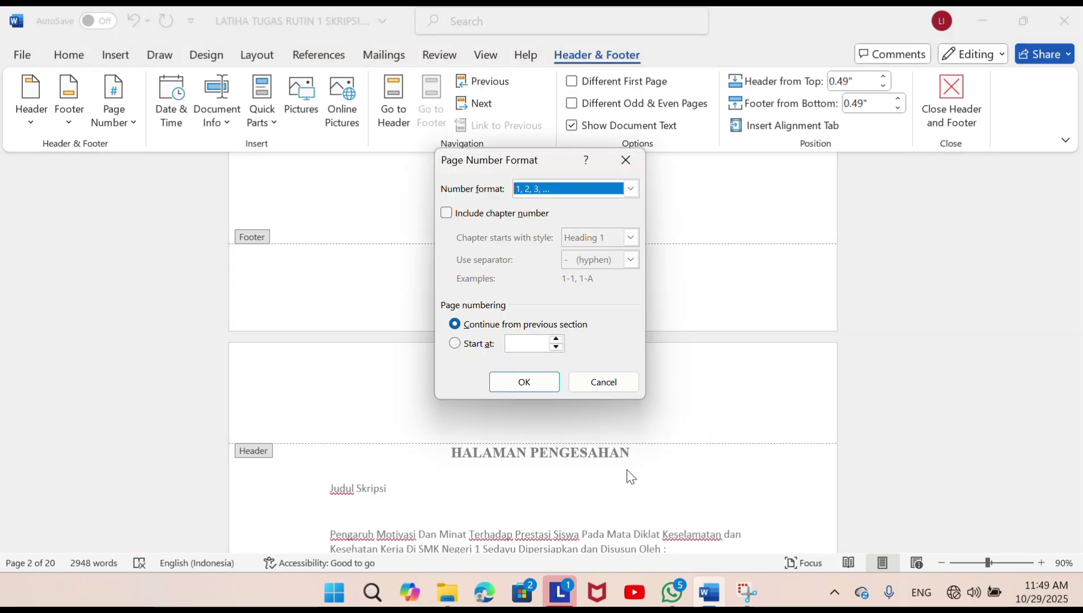
pyautogui.click(631, 190)
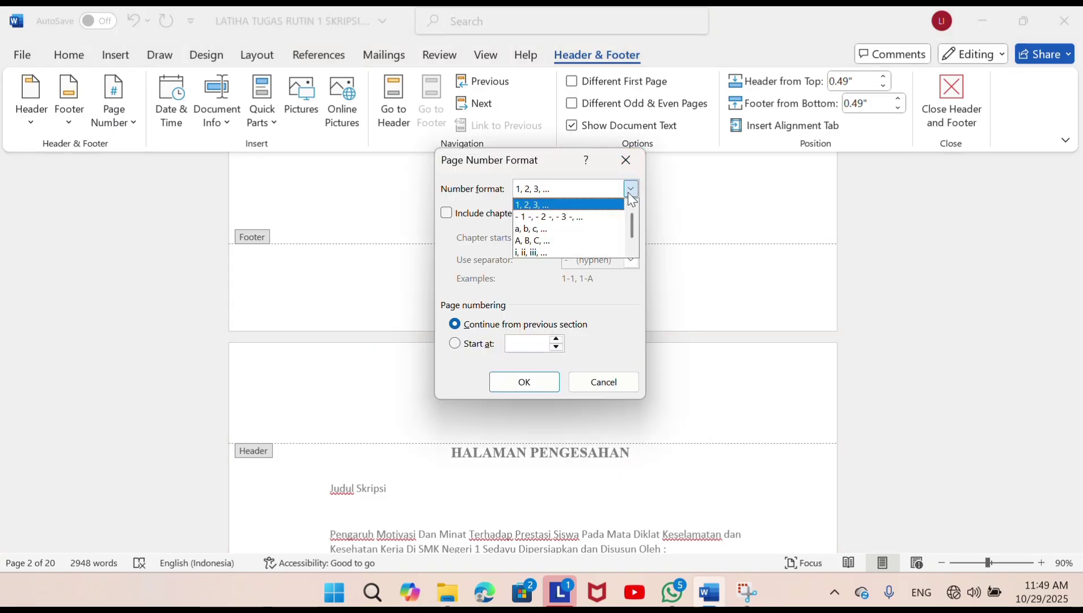
pyautogui.click(567, 248)
pyautogui.click(464, 346)
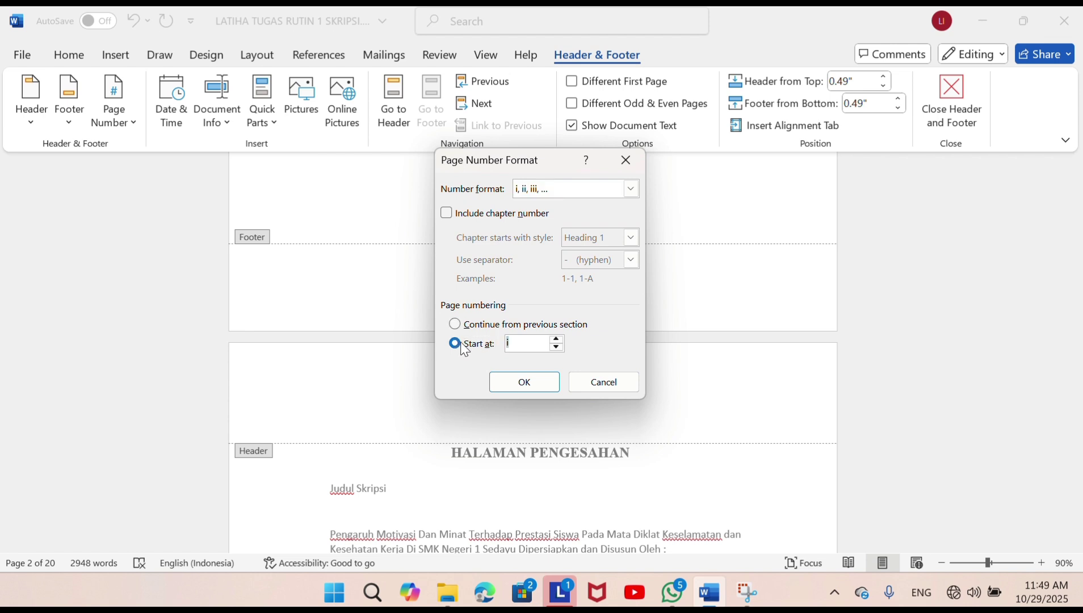
pyautogui.click(541, 380)
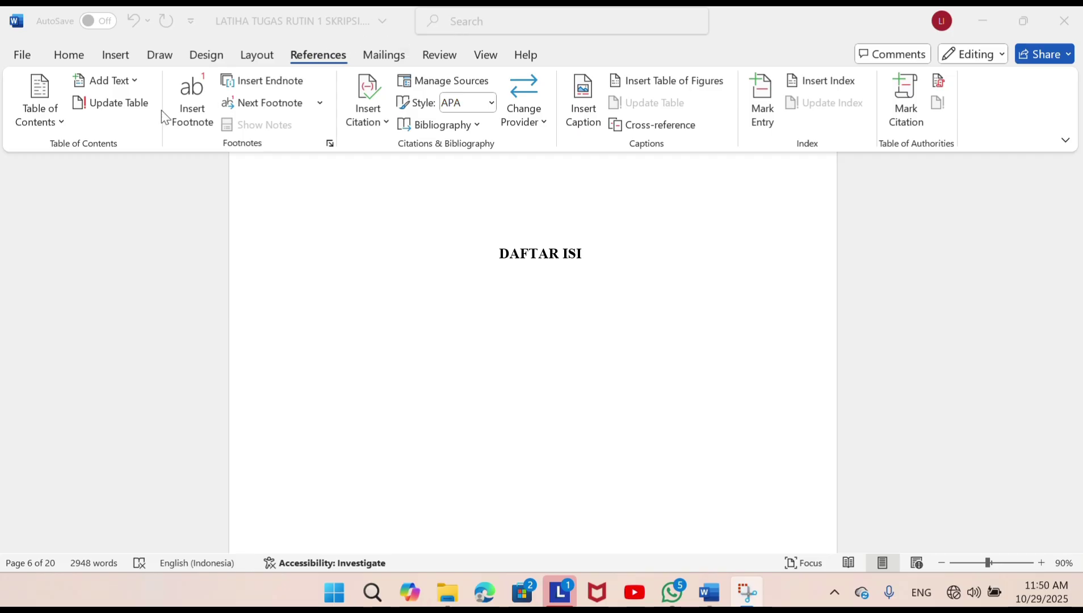
# - Insert a custom table of contents under the DAFTAR ISI heading with three levels, dotted leaders and right-aligned page numbers
pyautogui.click(45, 110)
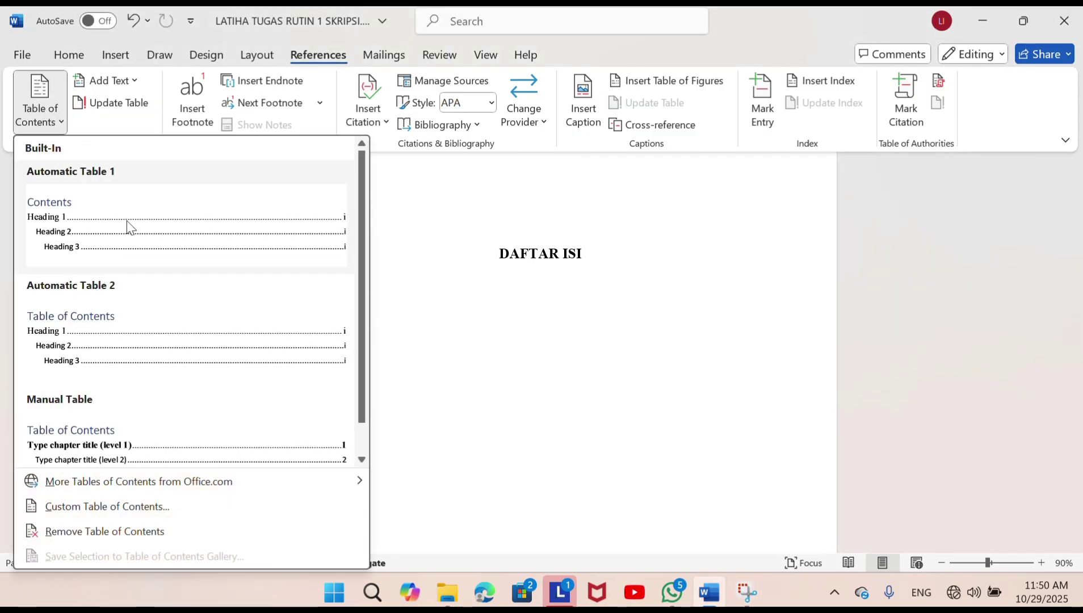
pyautogui.click(115, 506)
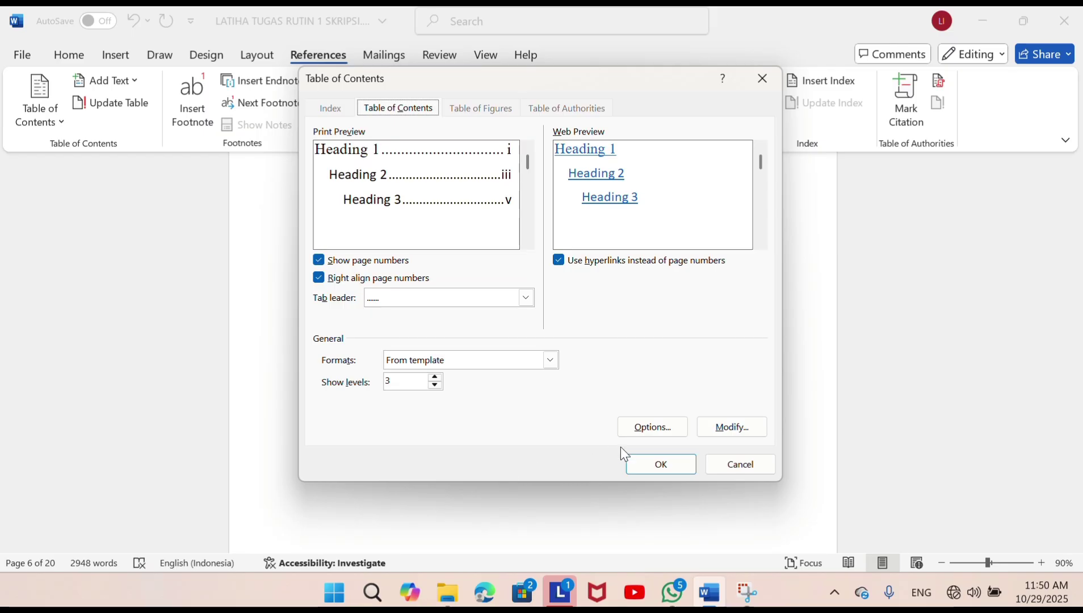
pyautogui.click(714, 432)
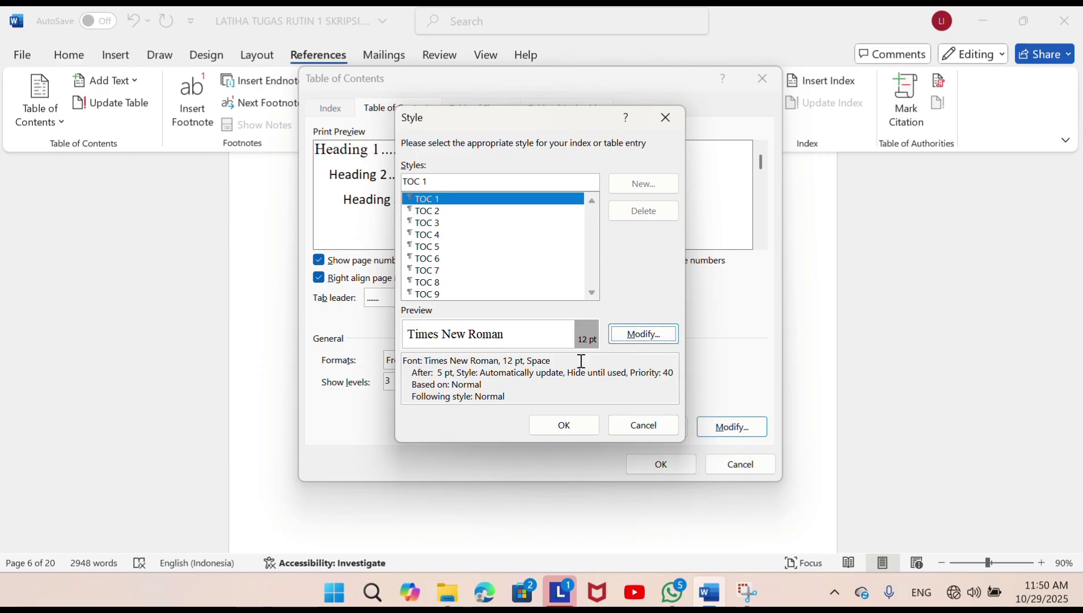
pyautogui.click(561, 431)
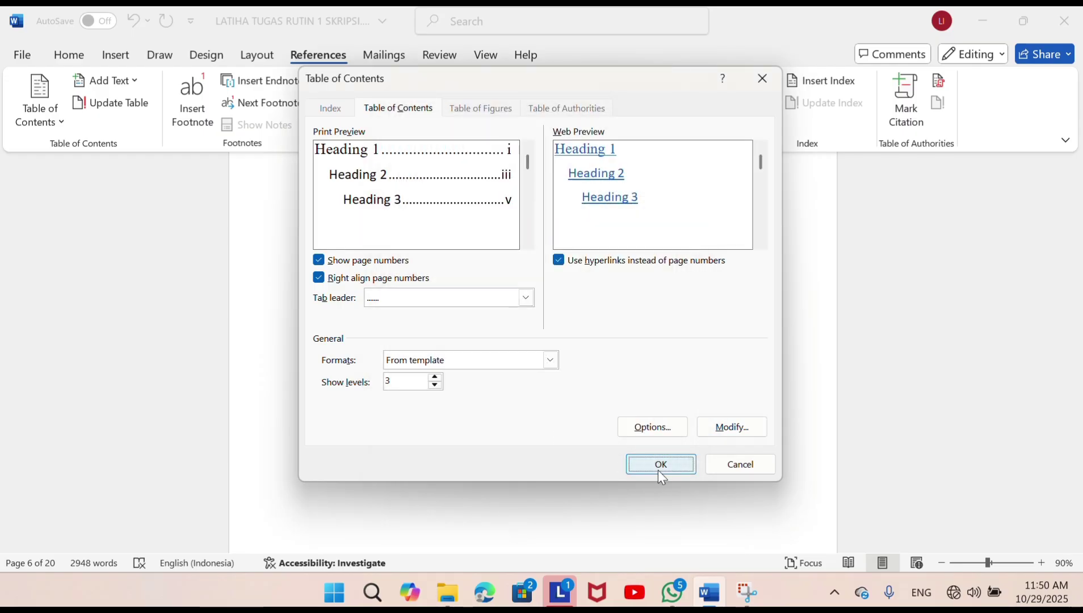
pyautogui.click(660, 464)
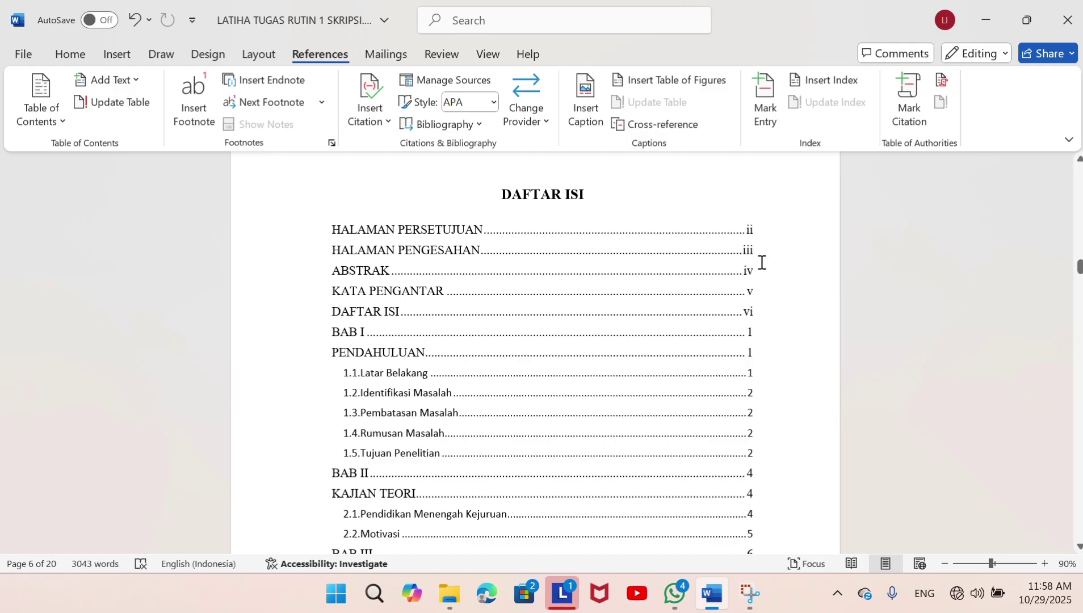
# - Insert a caption on the blank page after the table of contents using a new label named "Tabel 4.1 Kimia Umum"
pyautogui.scroll(-3, 497, 387)
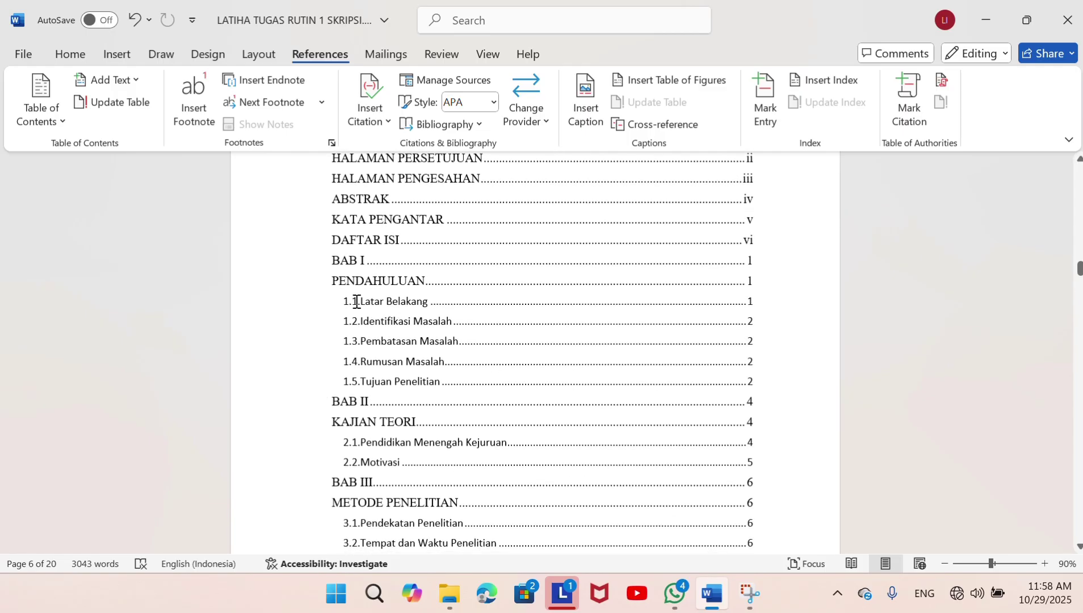
pyautogui.scroll(-3, 346, 266)
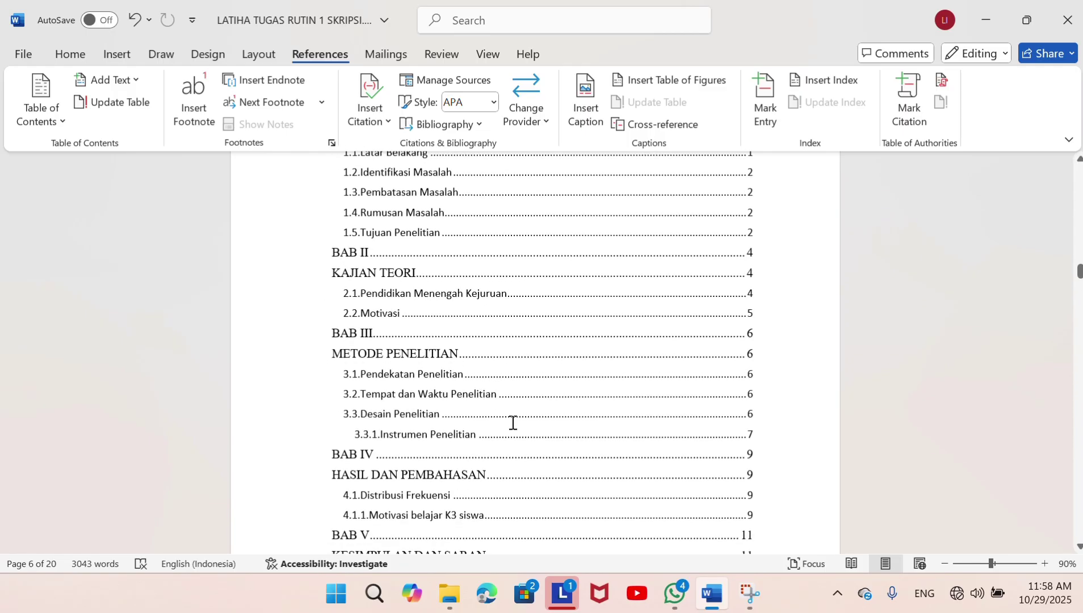
pyautogui.scroll(-3, 512, 423)
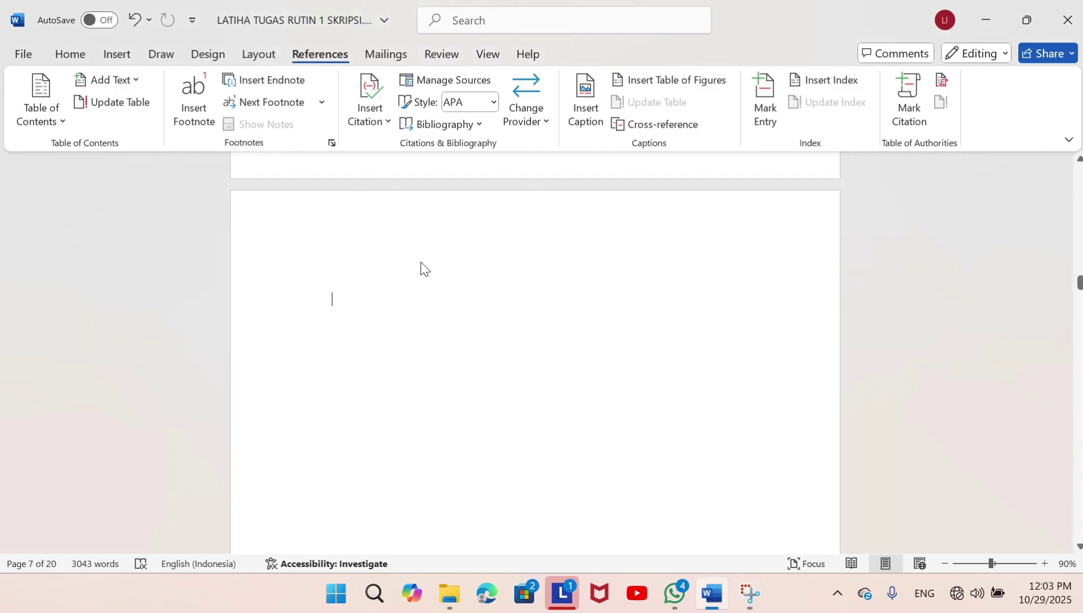
pyautogui.click(599, 101)
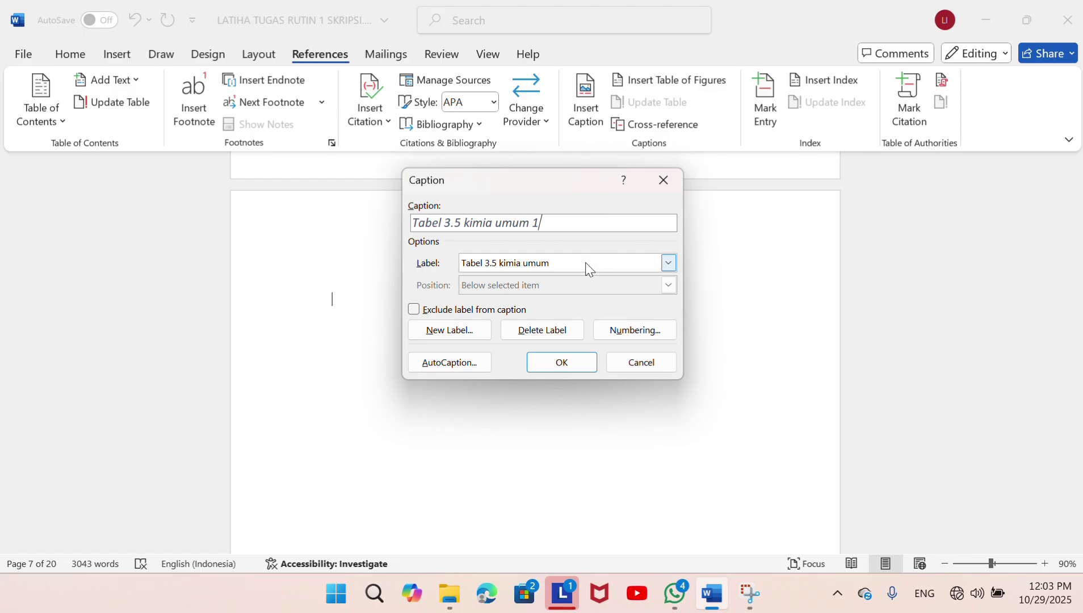
pyautogui.click(465, 326)
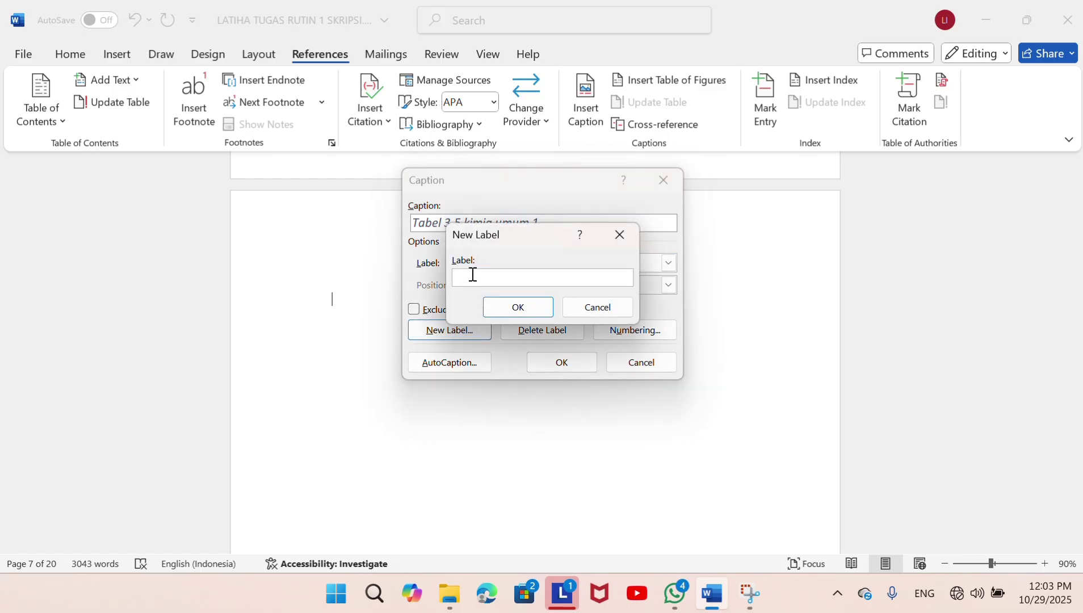
pyautogui.press('capslock')
pyautogui.write('Tabe')
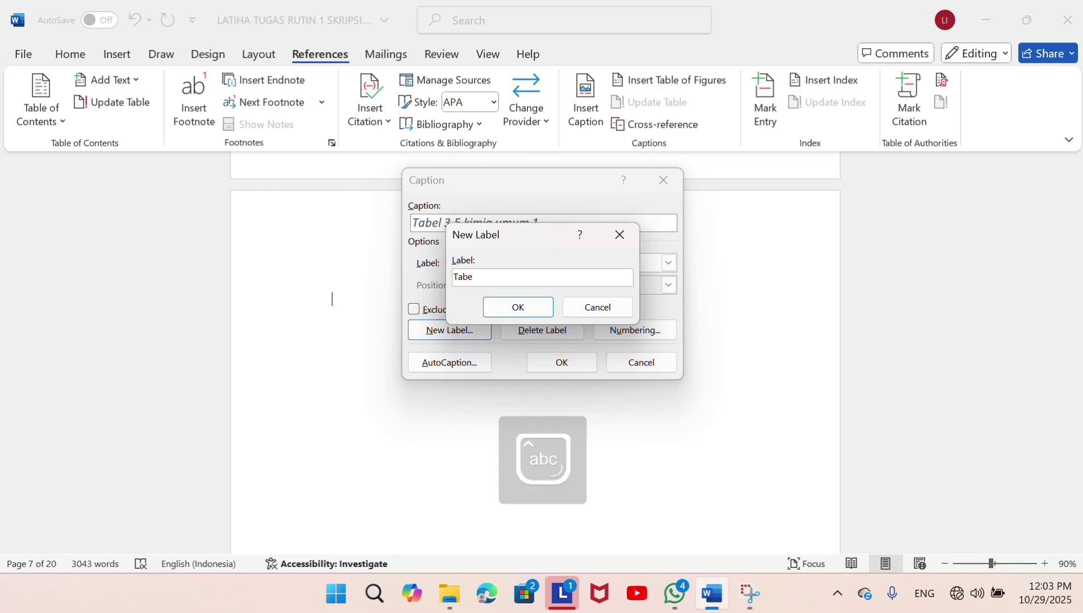
pyautogui.write('l 4.1')
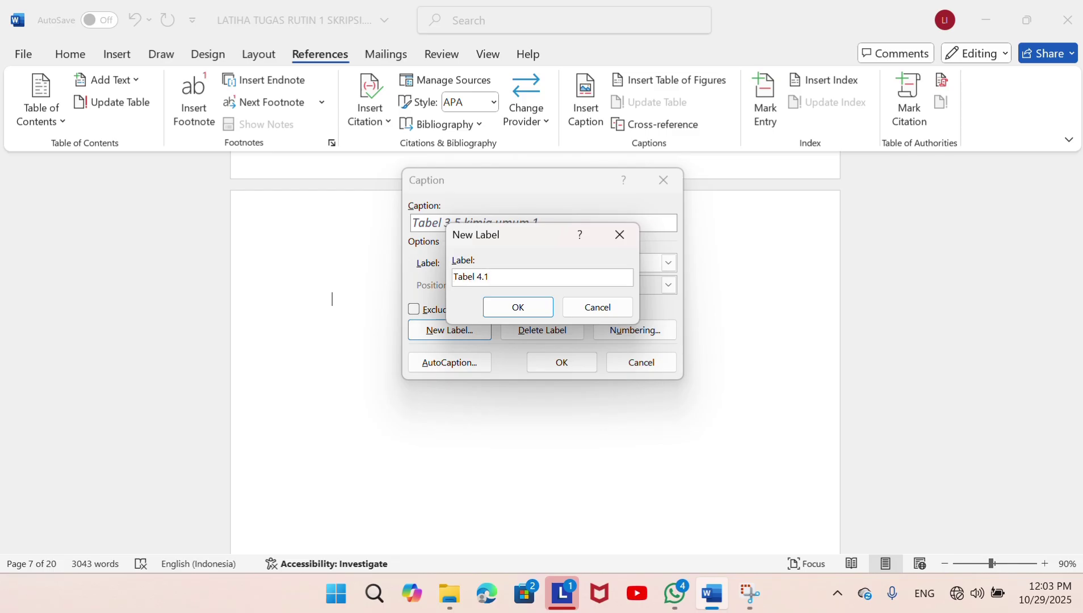
pyautogui.press('capslock')
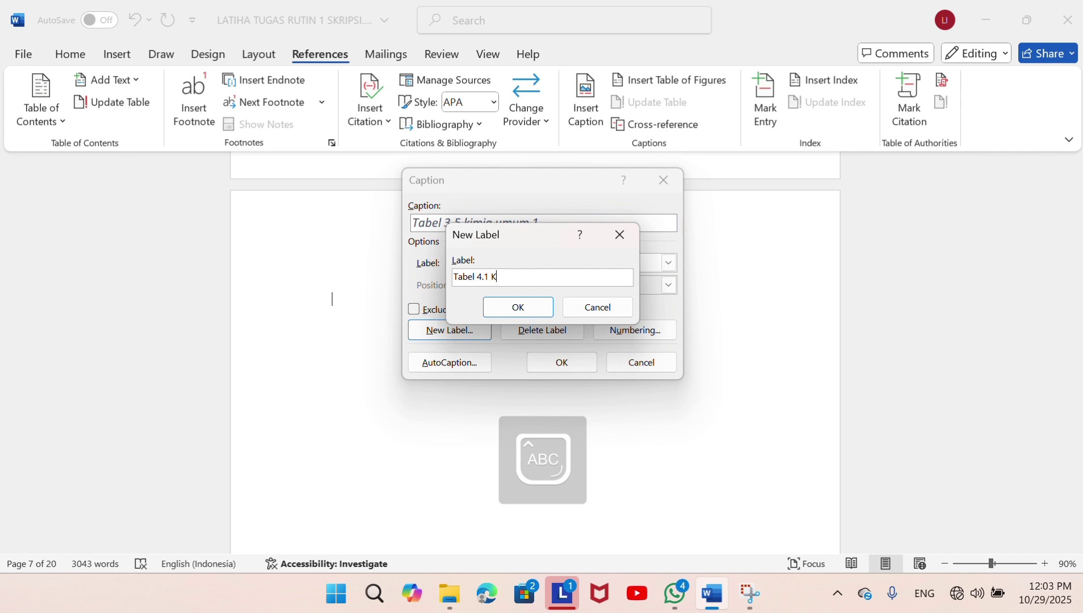
pyautogui.write('K')
pyautogui.press('capslock')
pyautogui.press('capslock')
pyautogui.write('imia U')
pyautogui.press('capslock')
pyautogui.write('mum')
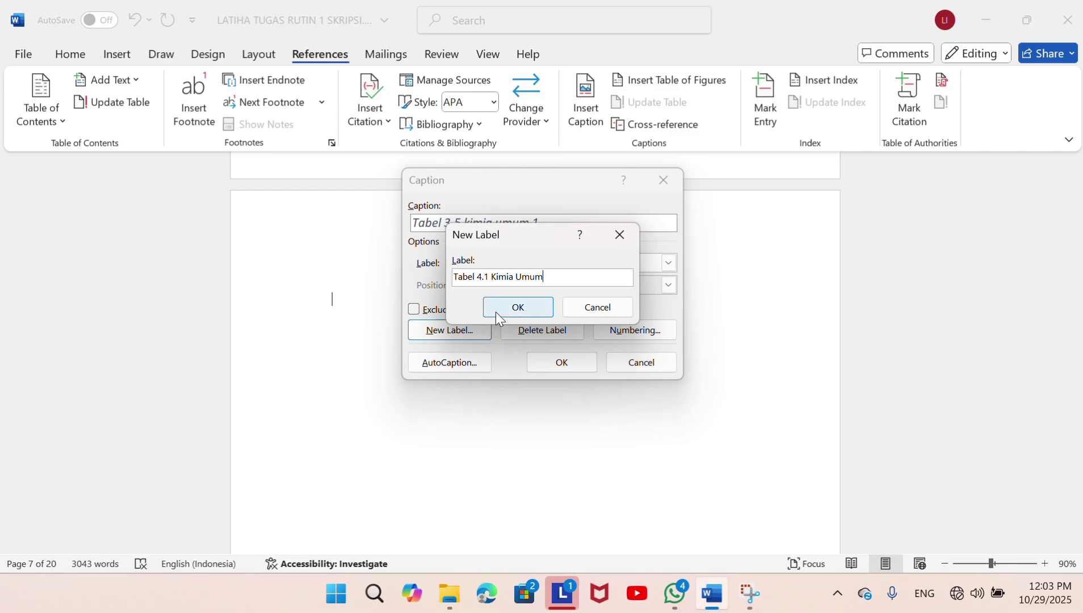
pyautogui.click(499, 307)
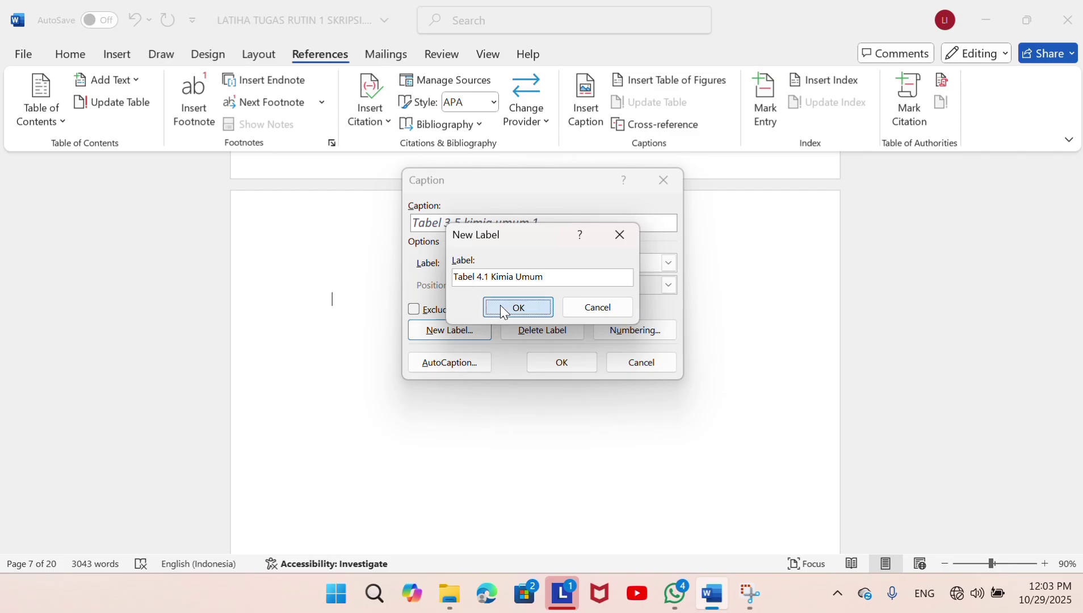
pyautogui.click(550, 359)
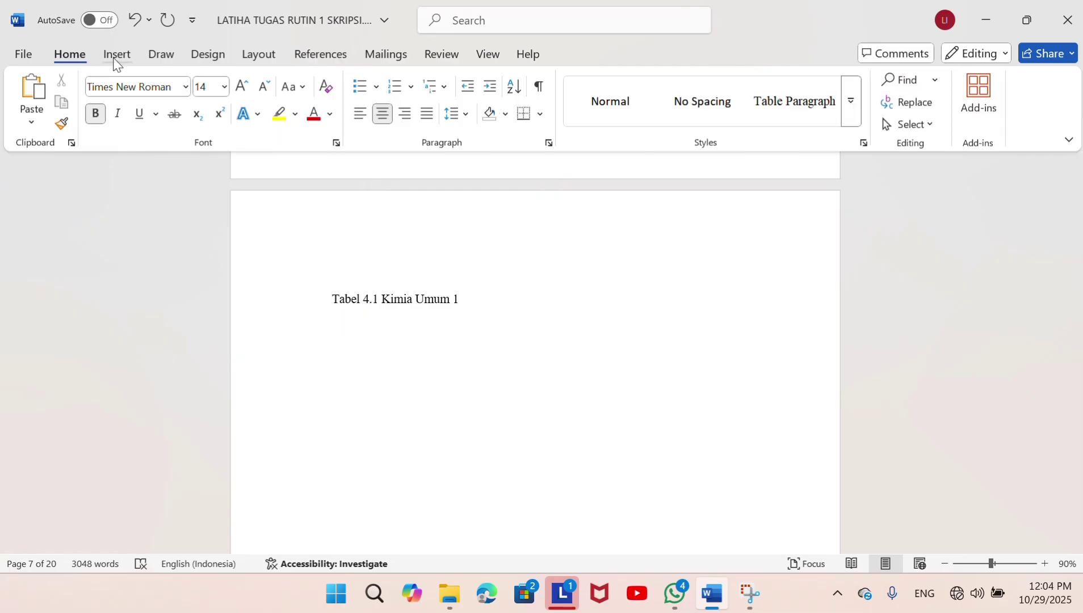
# - Insert a 3x3 table below the Tabel 4.1 caption and enter HCL and H in the first two rows of its first column
pyautogui.click(114, 58)
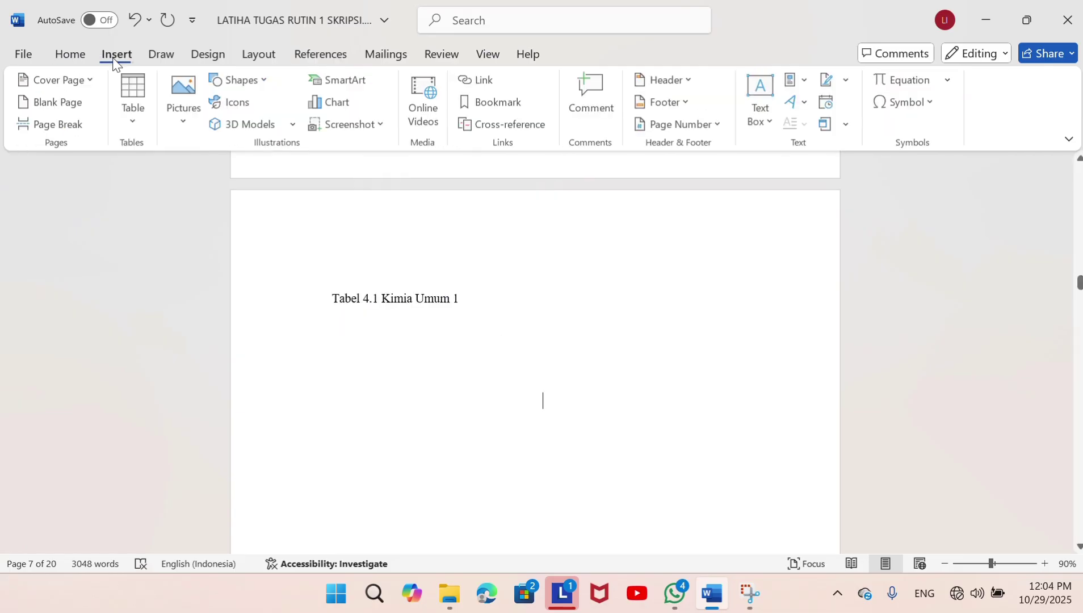
pyautogui.click(135, 99)
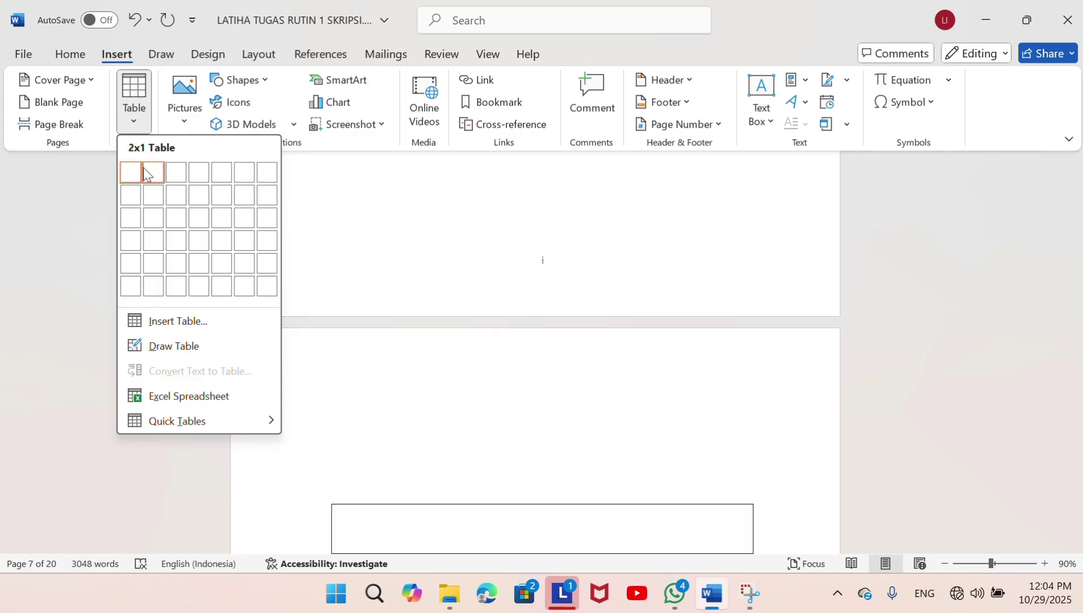
pyautogui.click(178, 218)
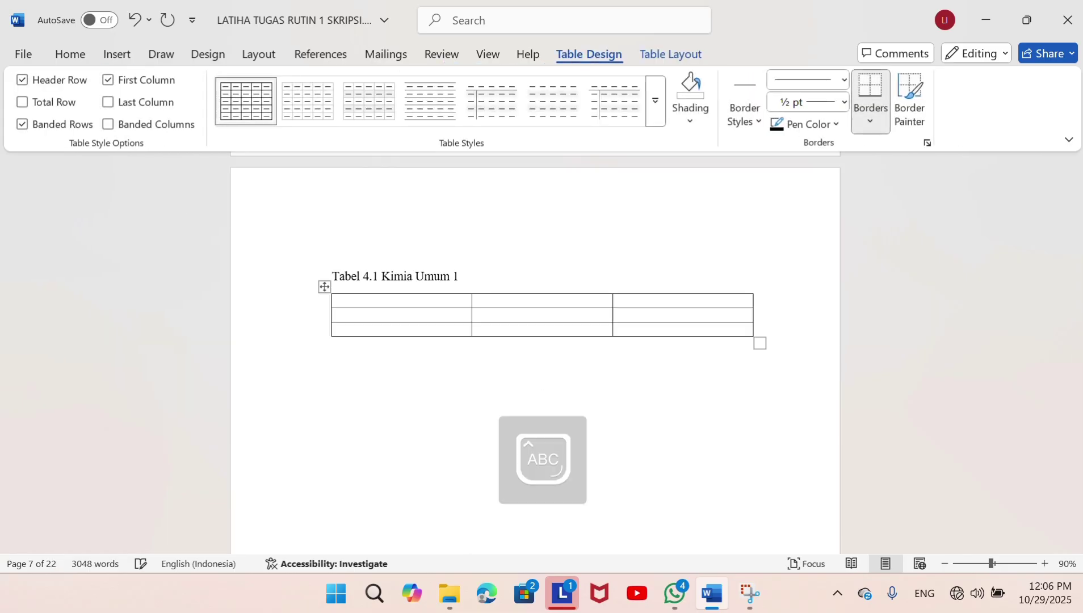
pyautogui.write('HCL')
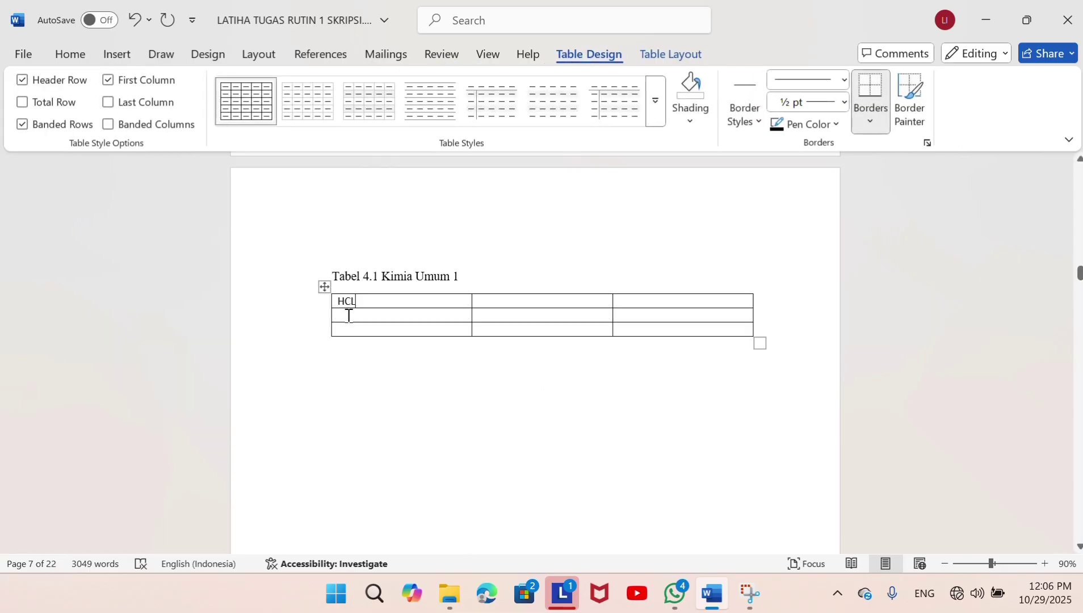
pyautogui.click(348, 316)
pyautogui.write('H')
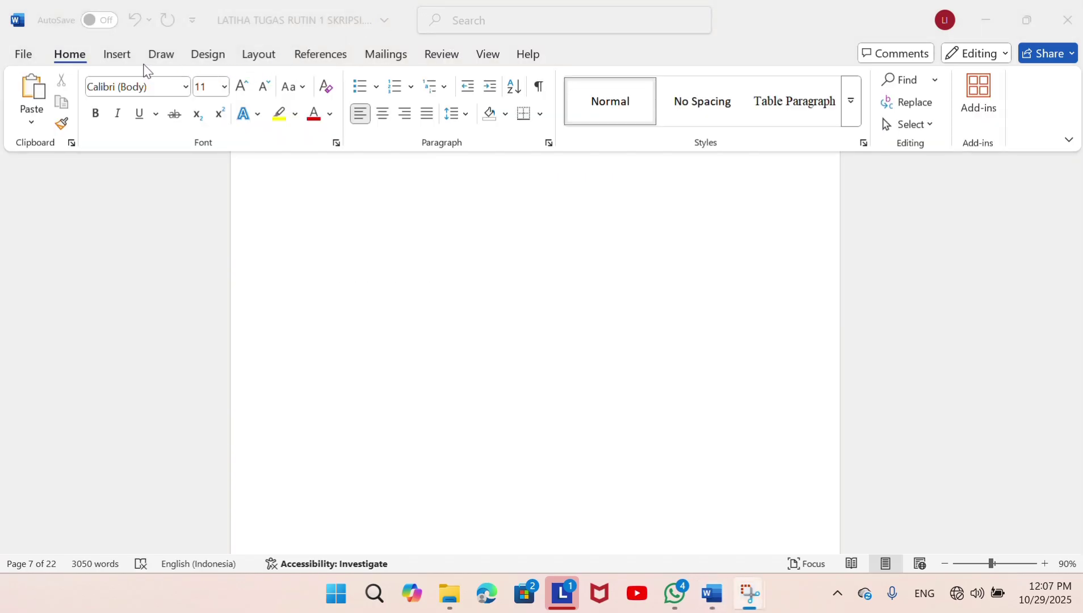
# - Insert Picture2.jpg from the device's Pictures folder on the blank page and narrow it to about a third of its width
pyautogui.click(117, 54)
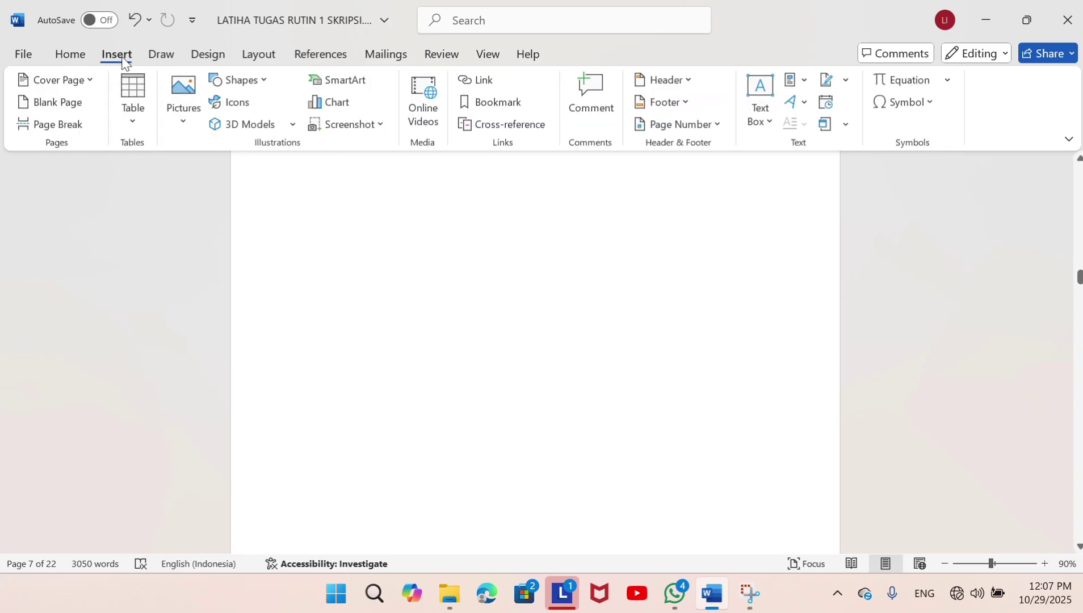
pyautogui.click(181, 106)
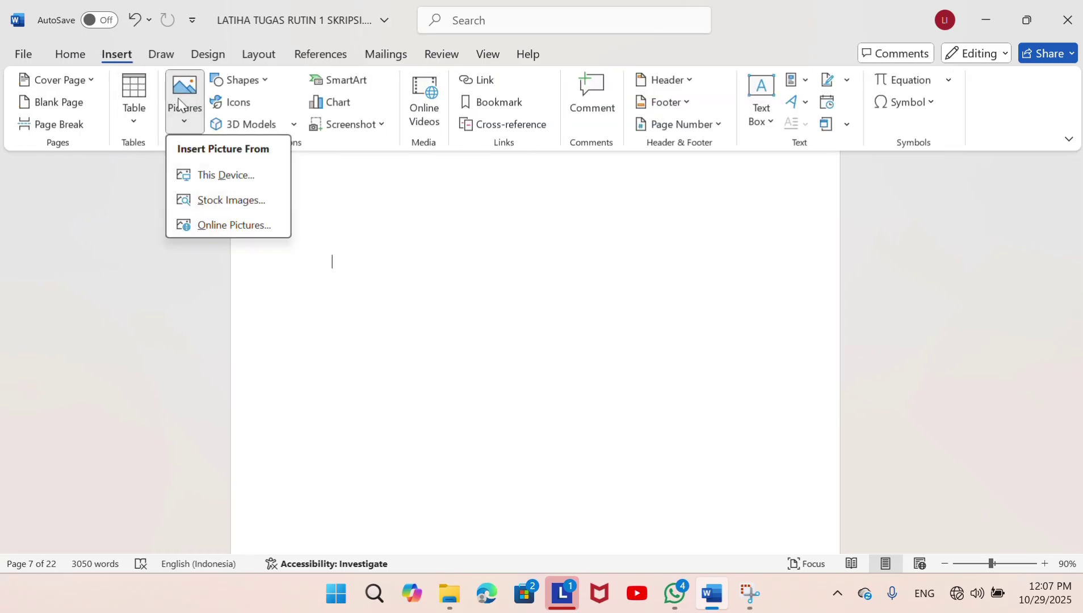
pyautogui.click(231, 179)
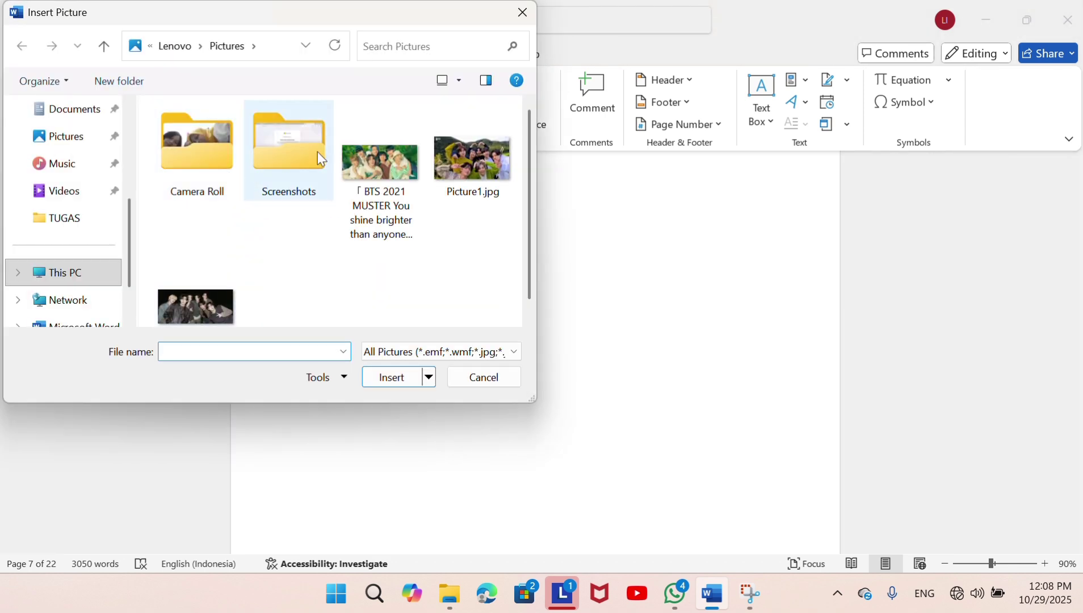
pyautogui.click(210, 290)
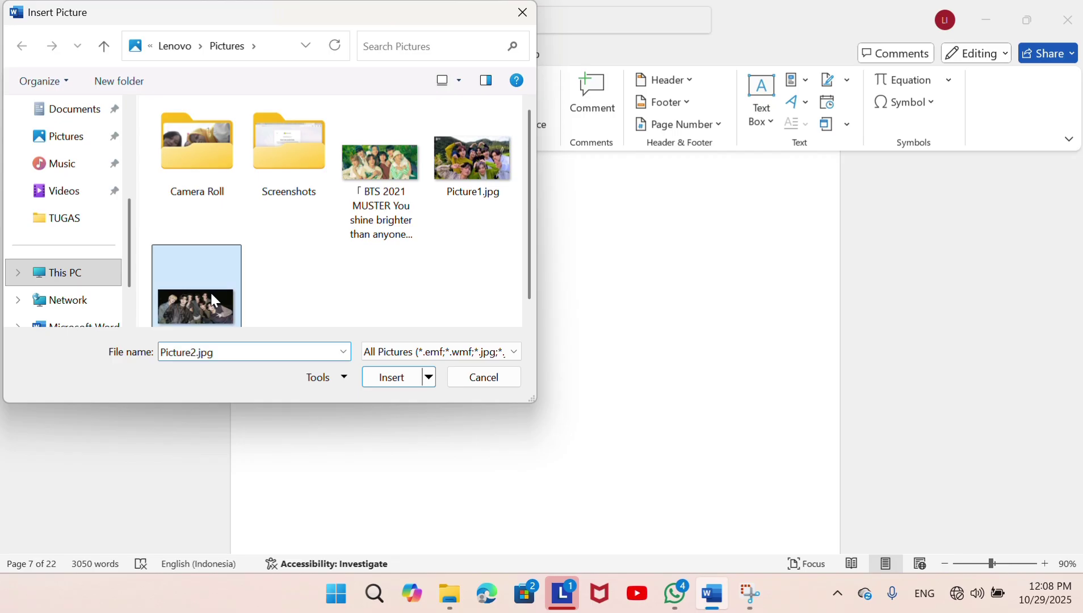
pyautogui.click(400, 380)
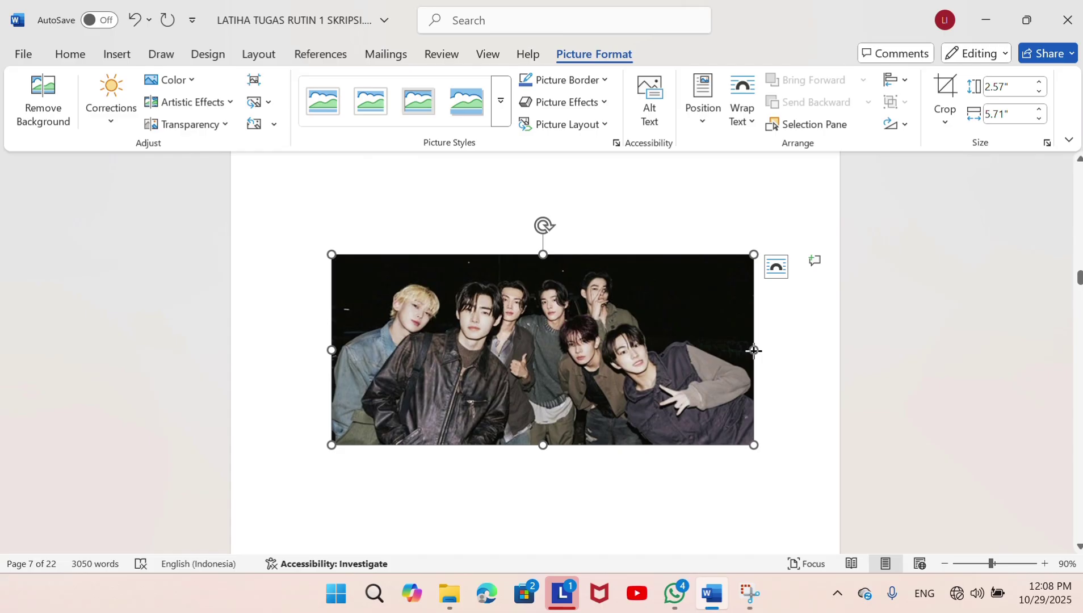
pyautogui.moveTo(753, 350); pyautogui.dragTo(473, 369)
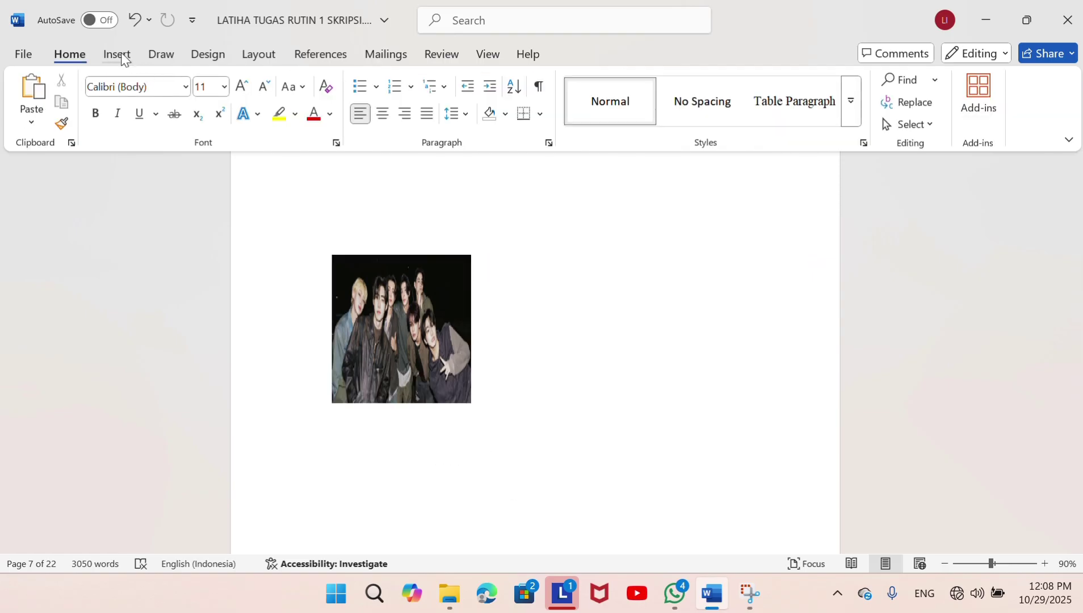
# - Insert a caption below the picture using a new label named "Gambar 4.1manusia"
pyautogui.click(115, 49)
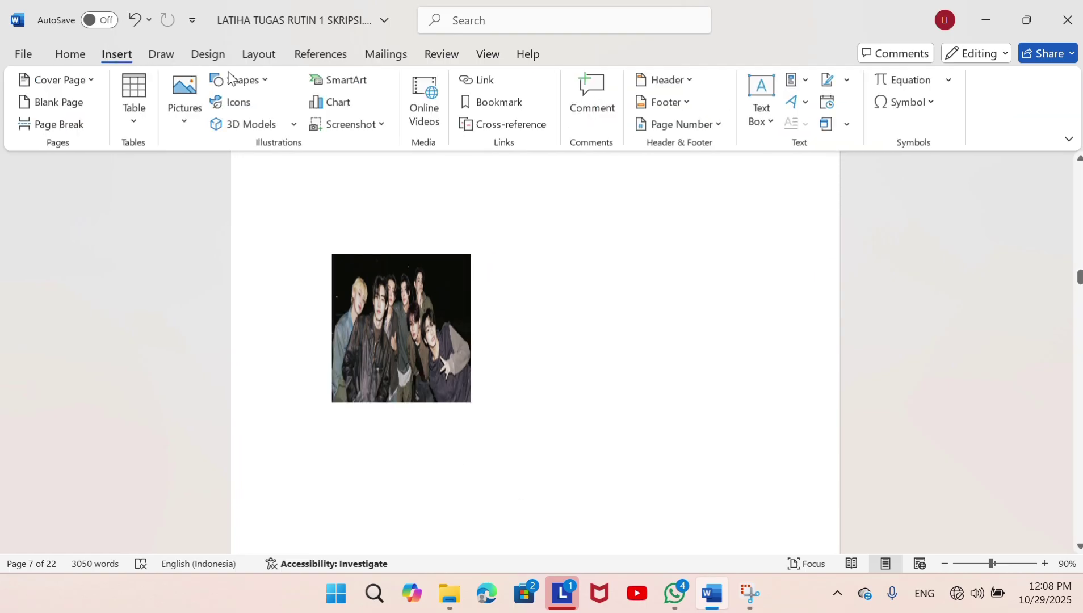
pyautogui.click(309, 46)
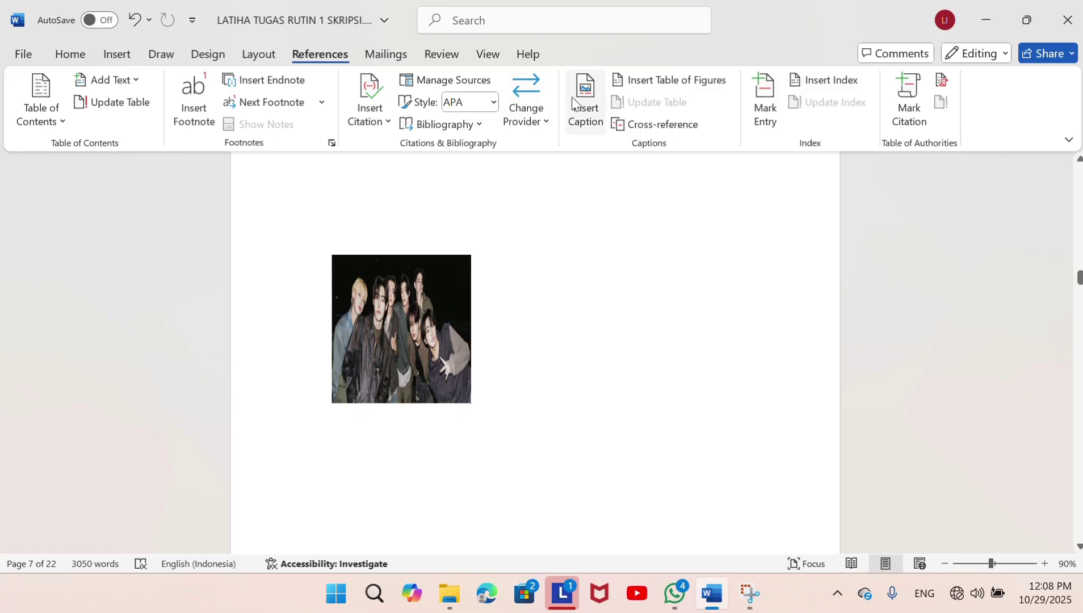
pyautogui.doubleClick(356, 429)
pyautogui.click(510, 427)
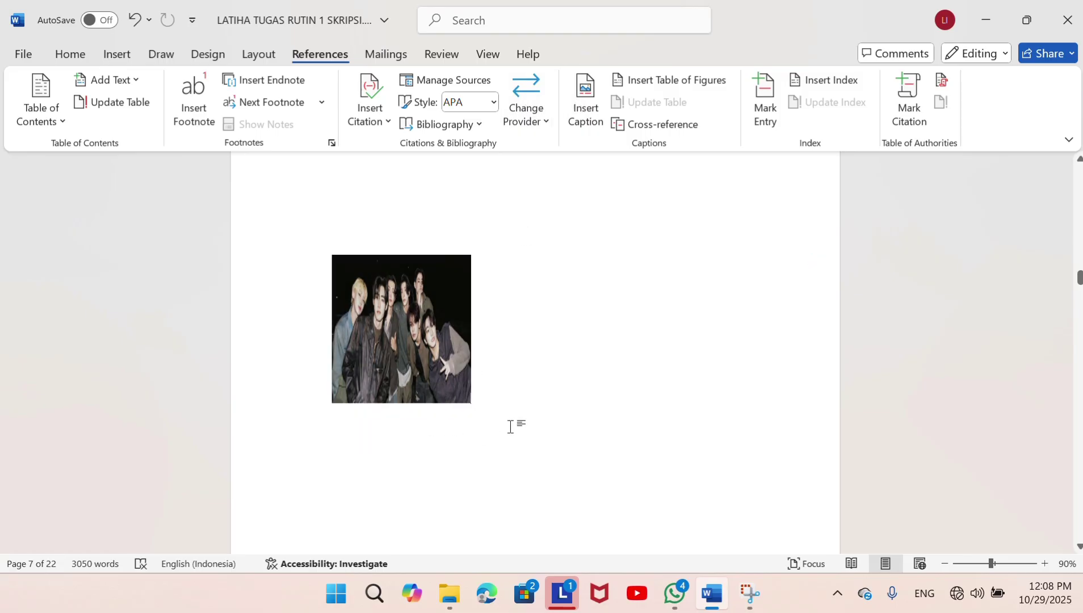
pyautogui.hotkey('ctrl', 'z')
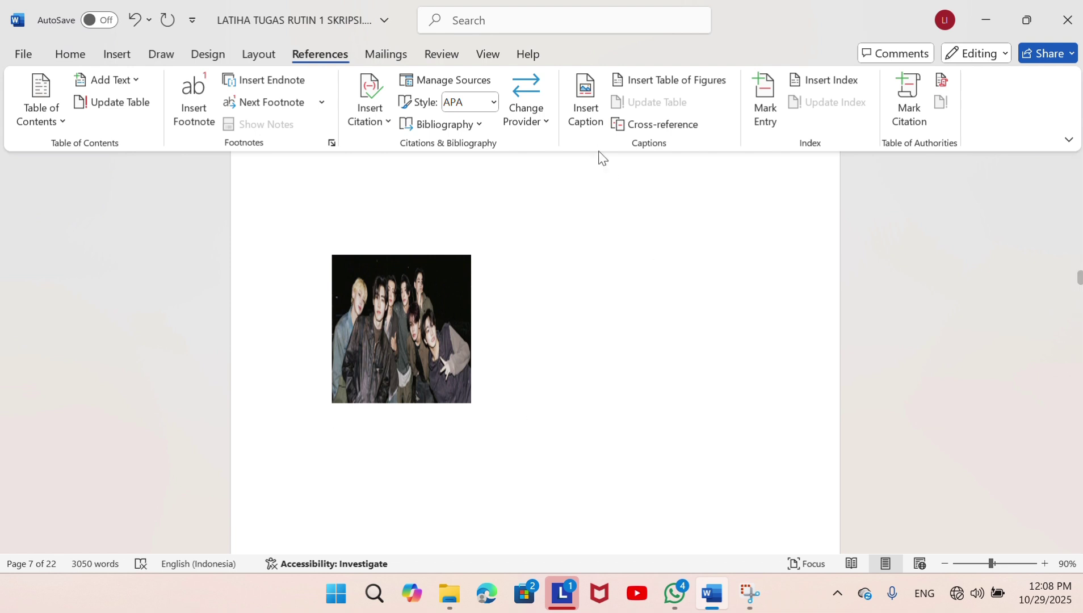
pyautogui.click(593, 114)
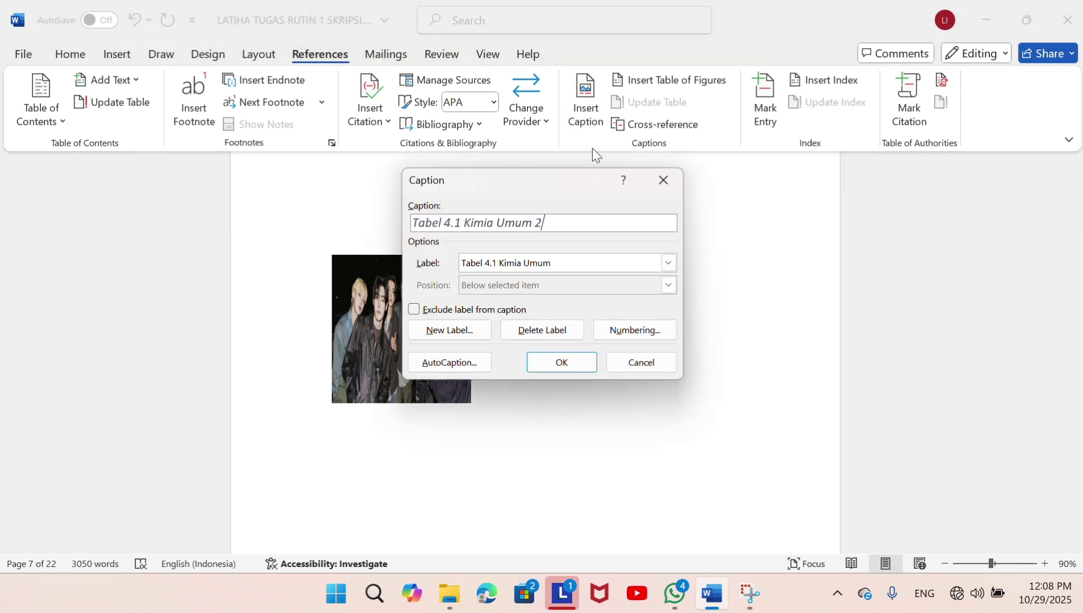
pyautogui.click(448, 326)
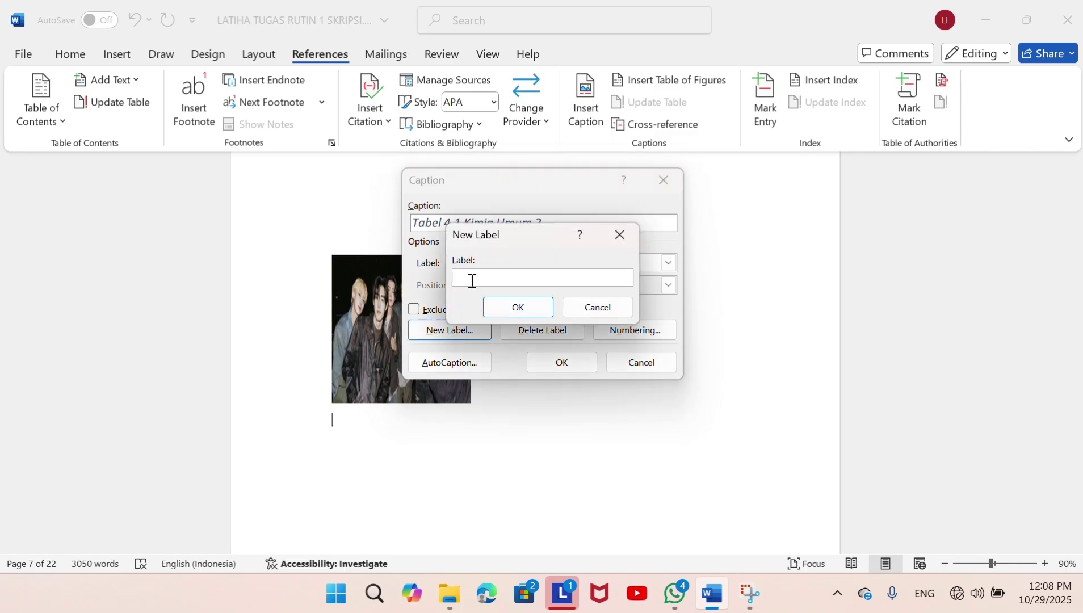
pyautogui.write('g')
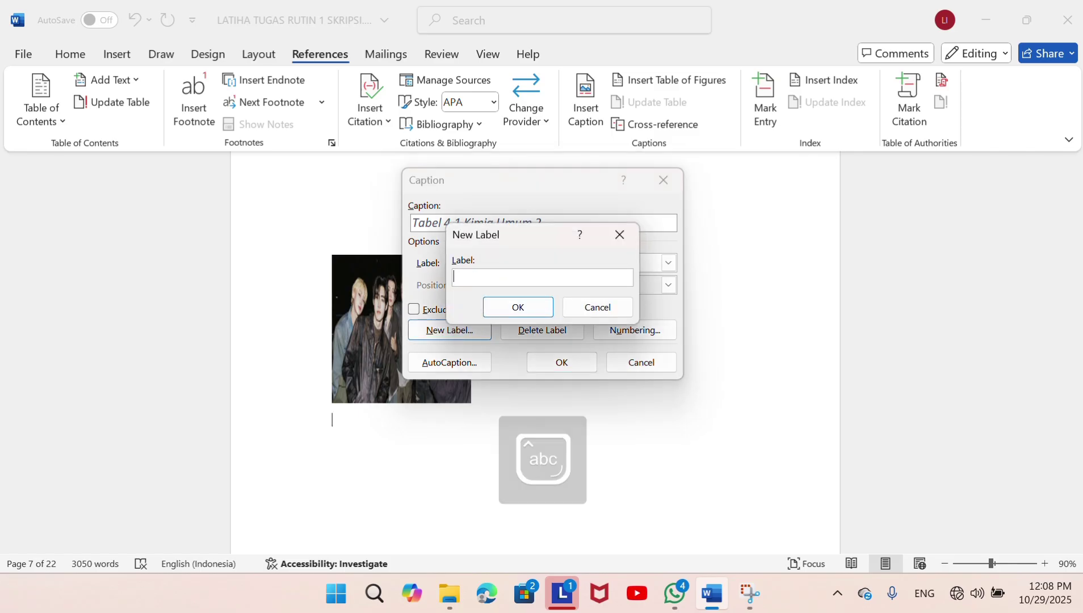
pyautogui.press('capslock')
pyautogui.write('G')
pyautogui.press('capslock')
pyautogui.write('ambar 4.1manusia')
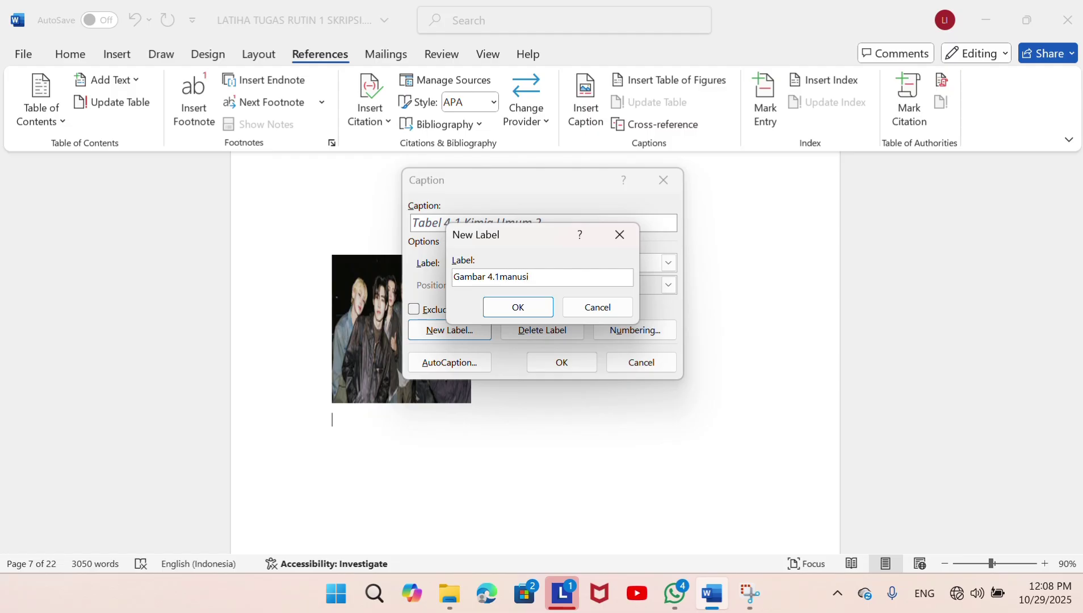
pyautogui.click(517, 308)
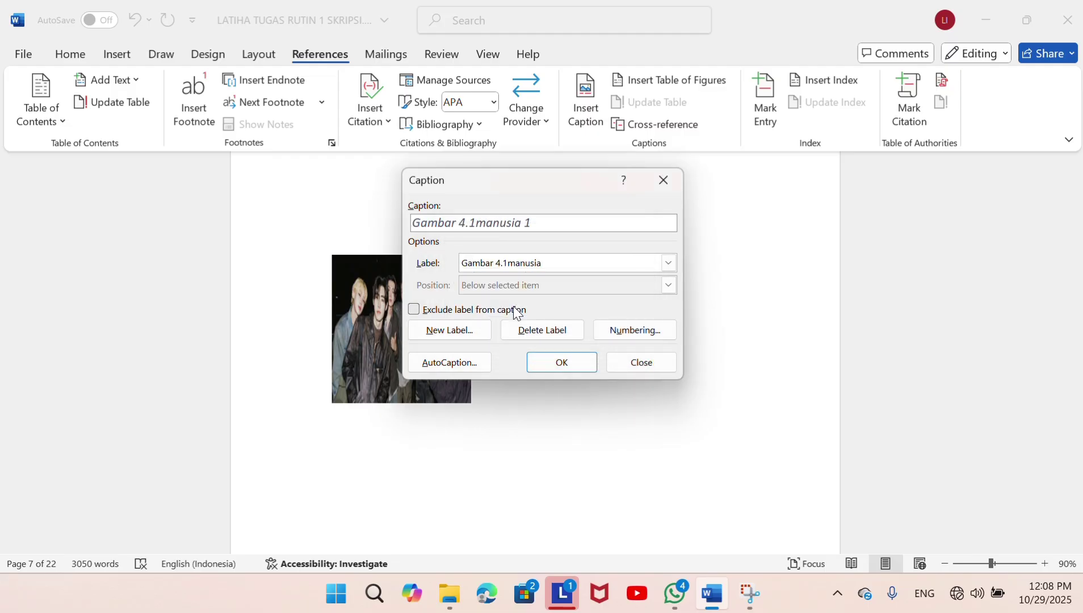
pyautogui.click(563, 362)
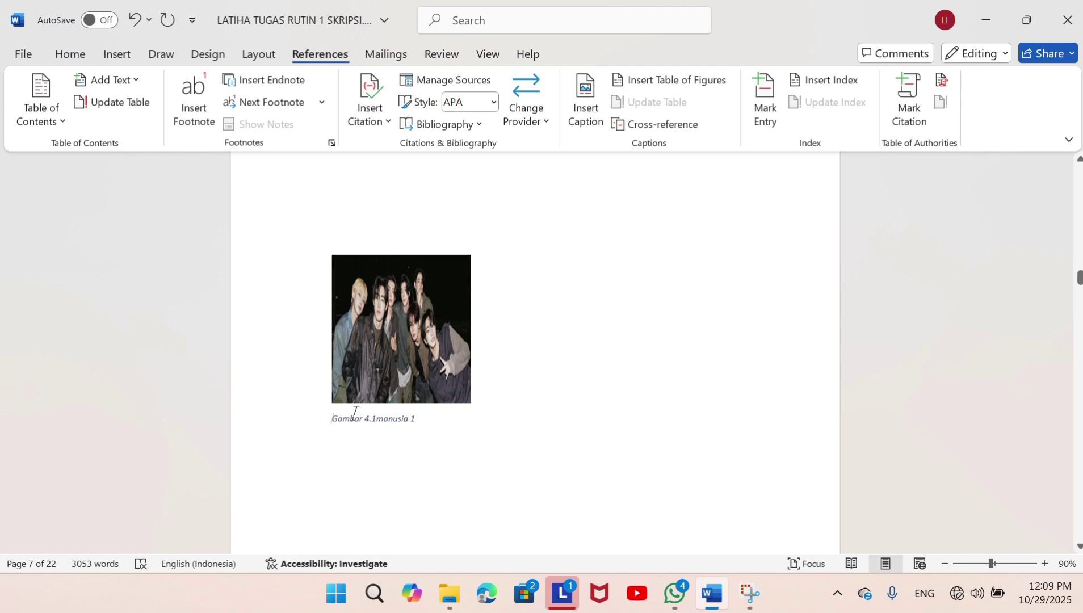
# - Reformat the picture caption as larger, upright black serif text
pyautogui.moveTo(333, 418); pyautogui.dragTo(423, 418)
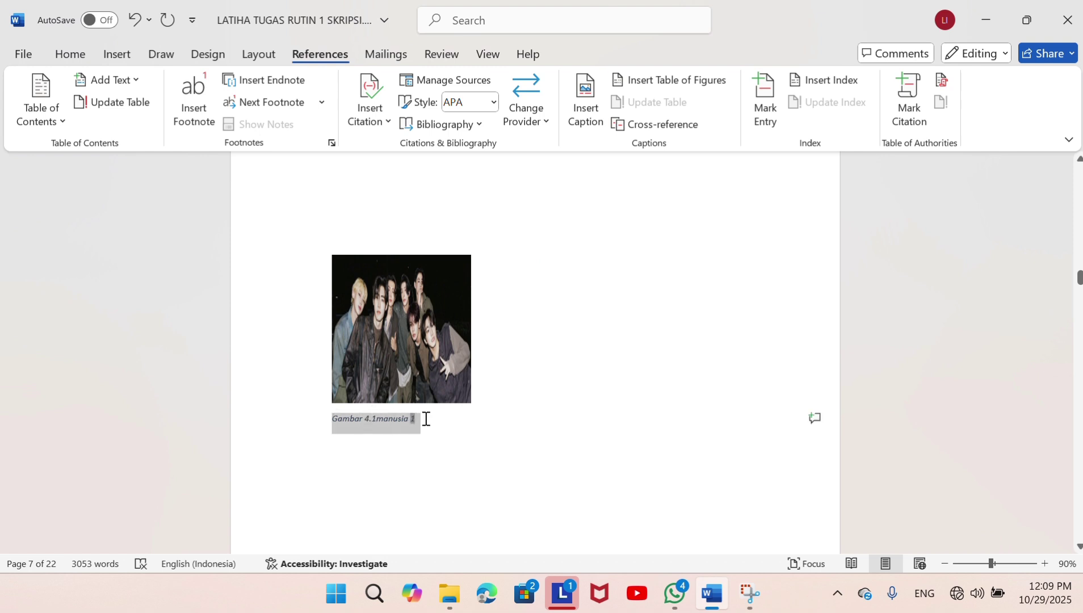
pyautogui.click(80, 49)
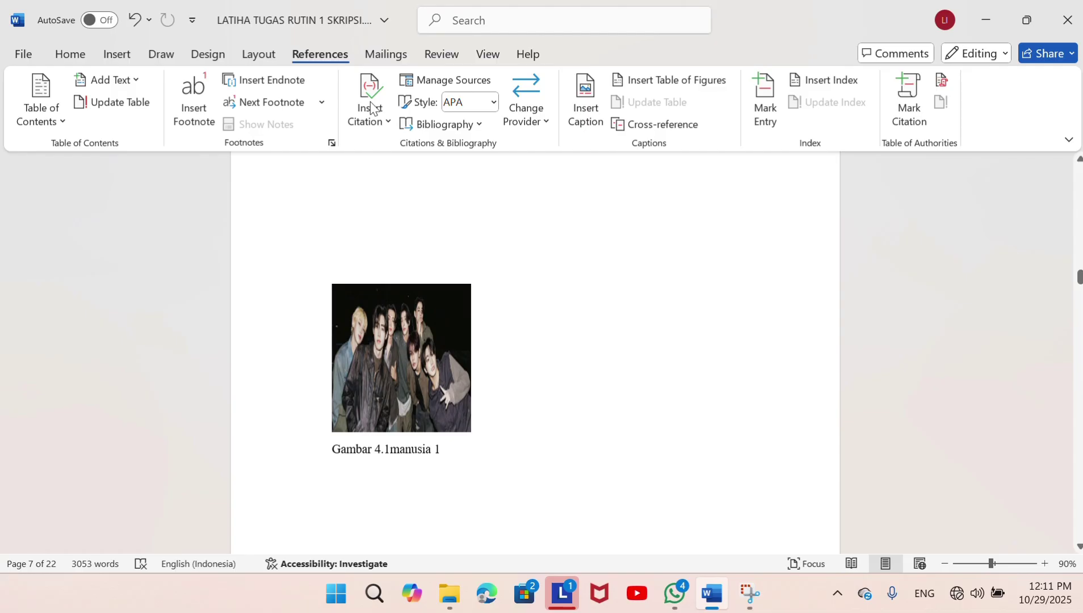
# - Create a new citation source above the picture as a Journal Article and fill in the author's name
pyautogui.click(388, 123)
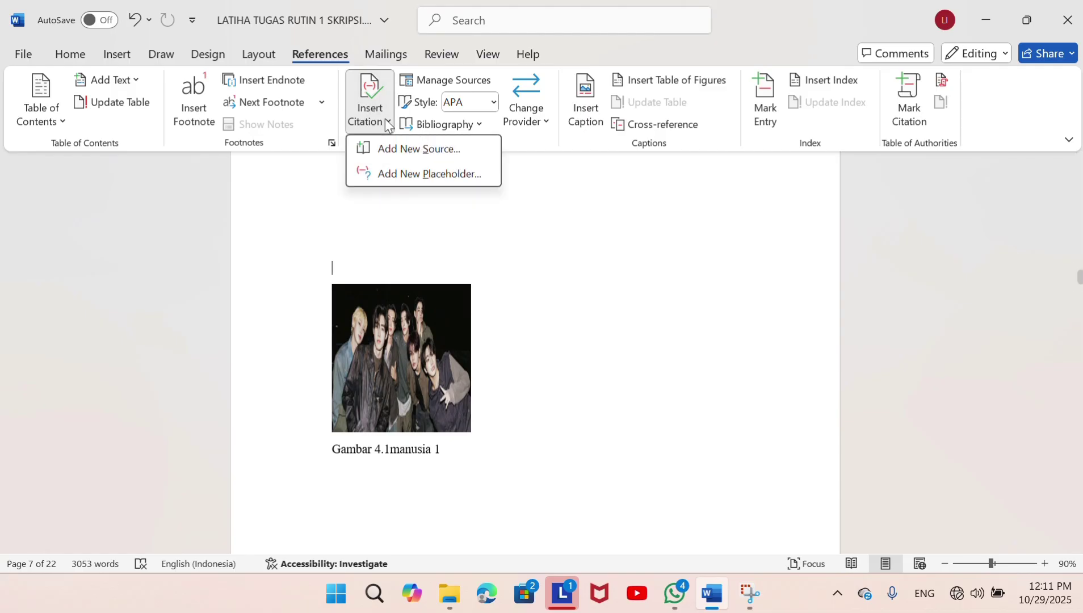
pyautogui.click(403, 148)
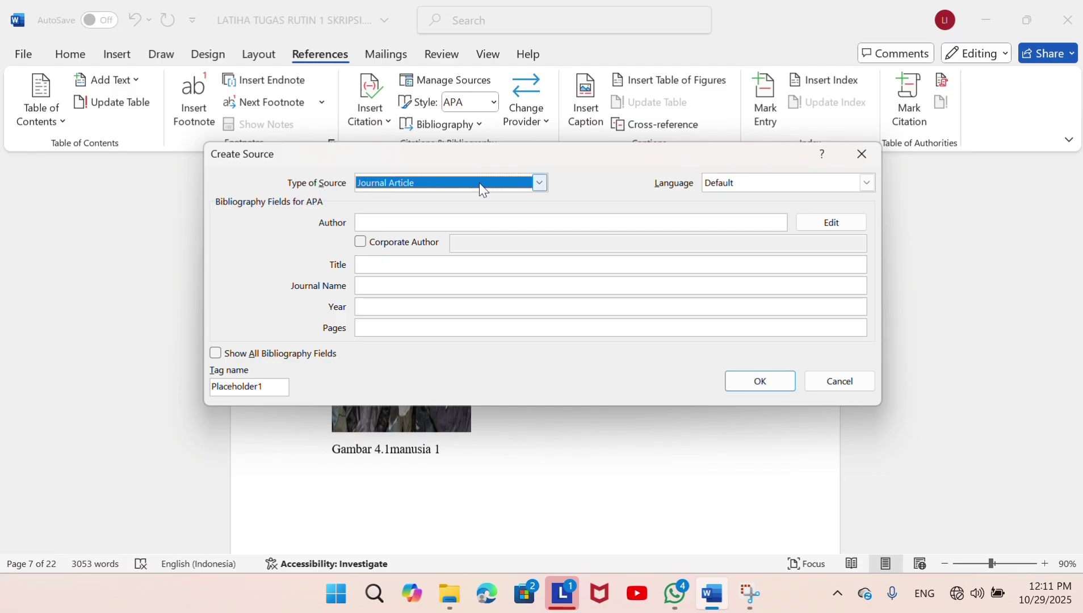
pyautogui.click(538, 181)
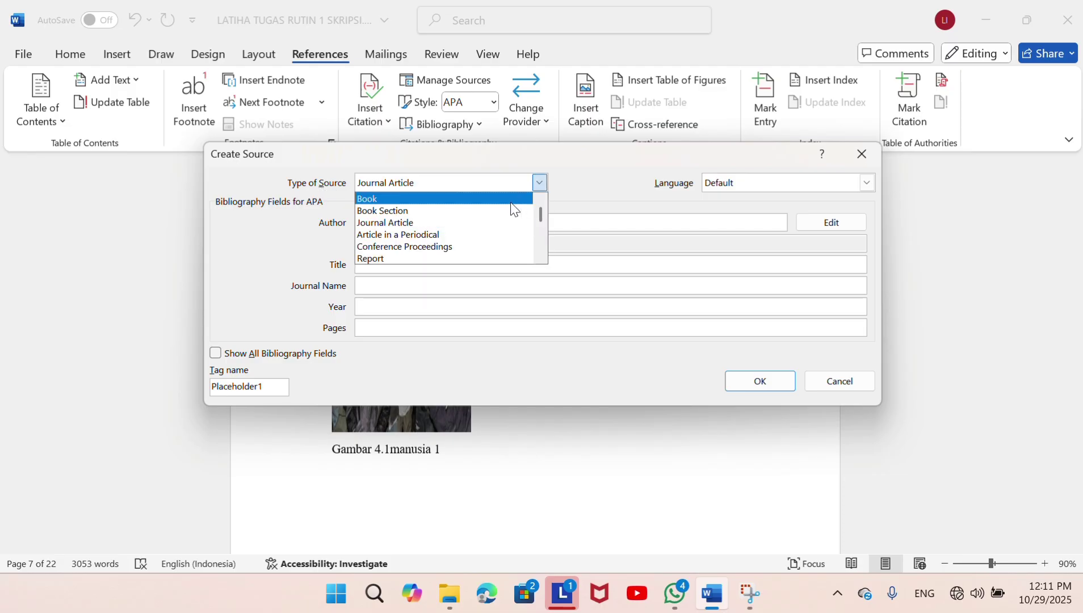
pyautogui.click(524, 229)
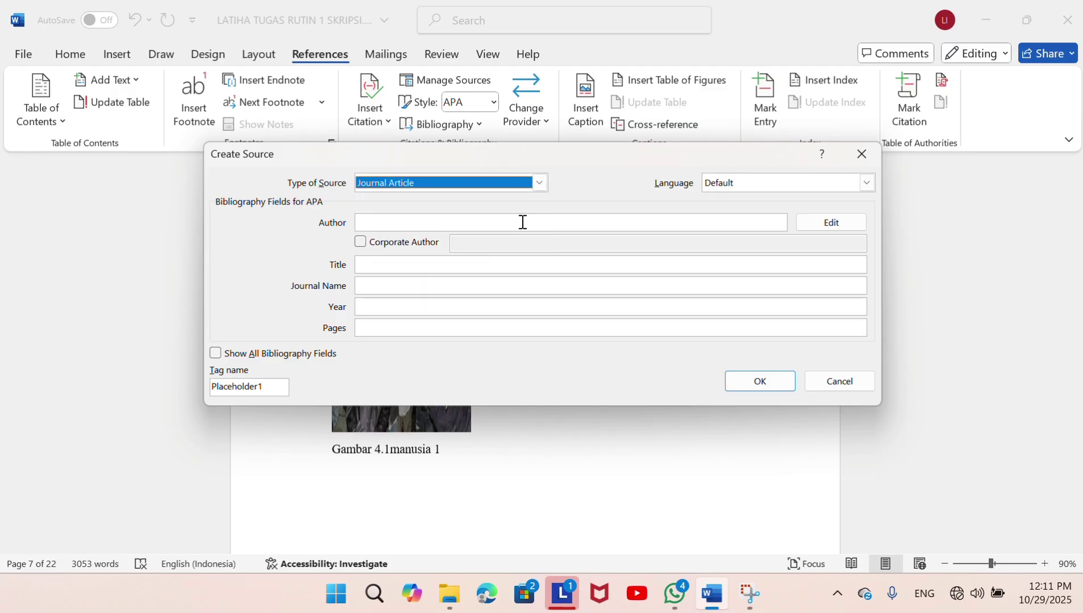
pyautogui.click(371, 222)
pyautogui.press('capslock')
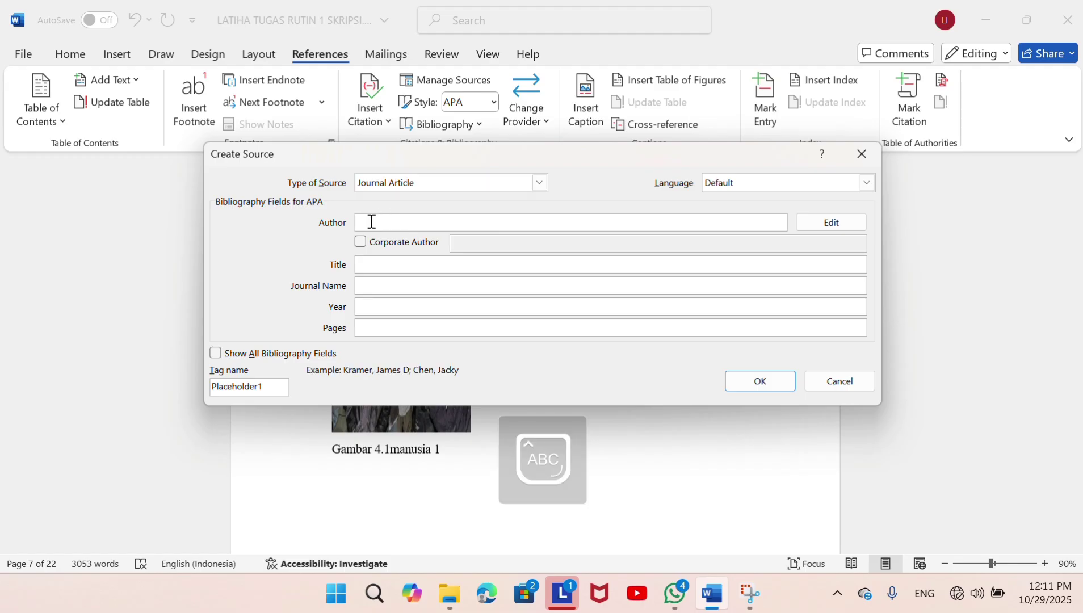
pyautogui.write('T')
pyautogui.press('capslock')
pyautogui.write('imoti')
# - Enter "Pengelolahan limbah" as the title of the new source
pyautogui.click(366, 263)
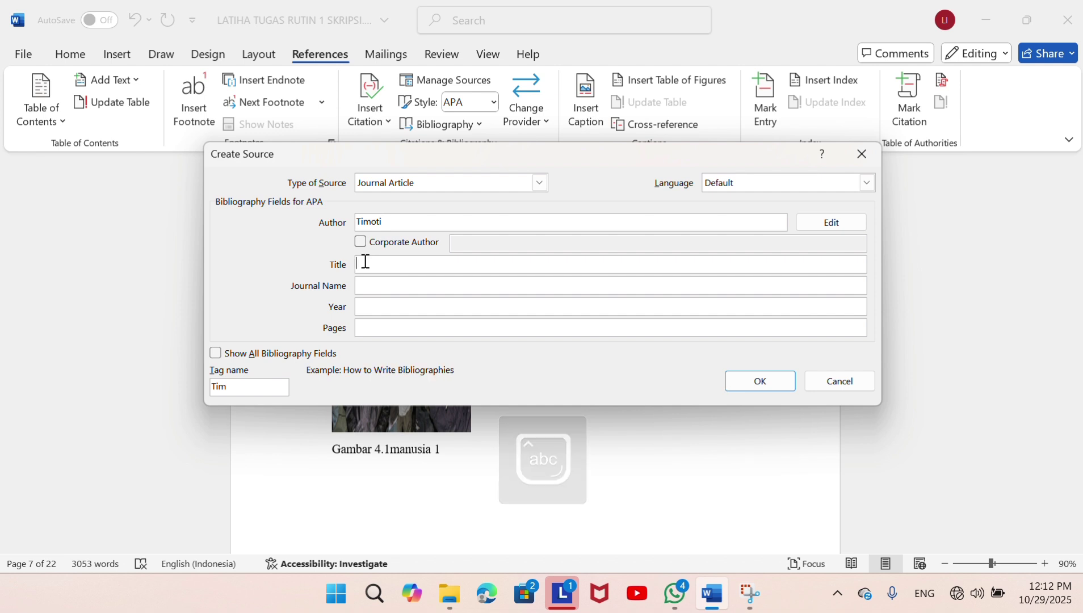
pyautogui.press('capslock')
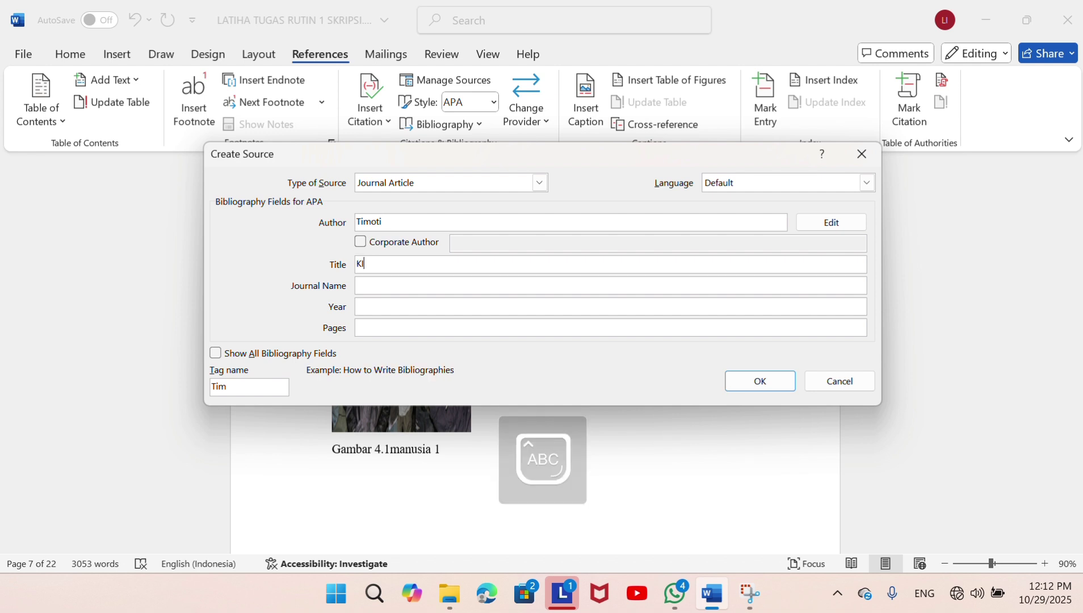
pyautogui.write('KPENG')
pyautogui.press('BackSpace')
pyautogui.press('BackSpace')
pyautogui.press('BackSpace')
pyautogui.press('BackSpace')
pyautogui.press('BackSpace')
pyautogui.write('P')
pyautogui.press('capslock')
pyautogui.write('engelolahan limbah')
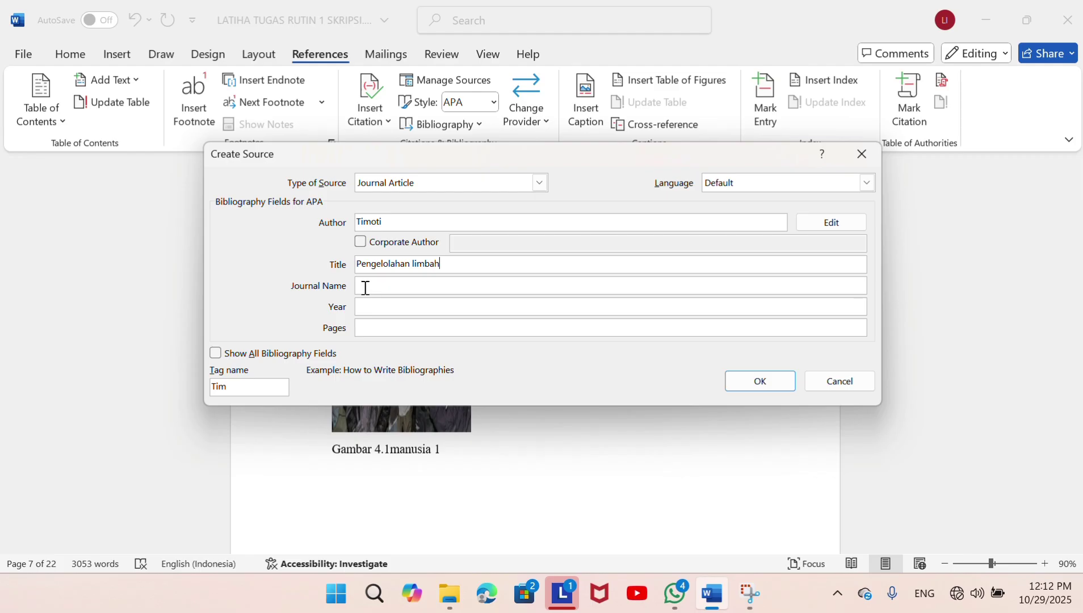
# - Set the source's journal name to "jurnal ilmiah", year to 2025 and pages to 3-4, and insert its citation
pyautogui.click(366, 288)
pyautogui.write('jurnal ilmiah')
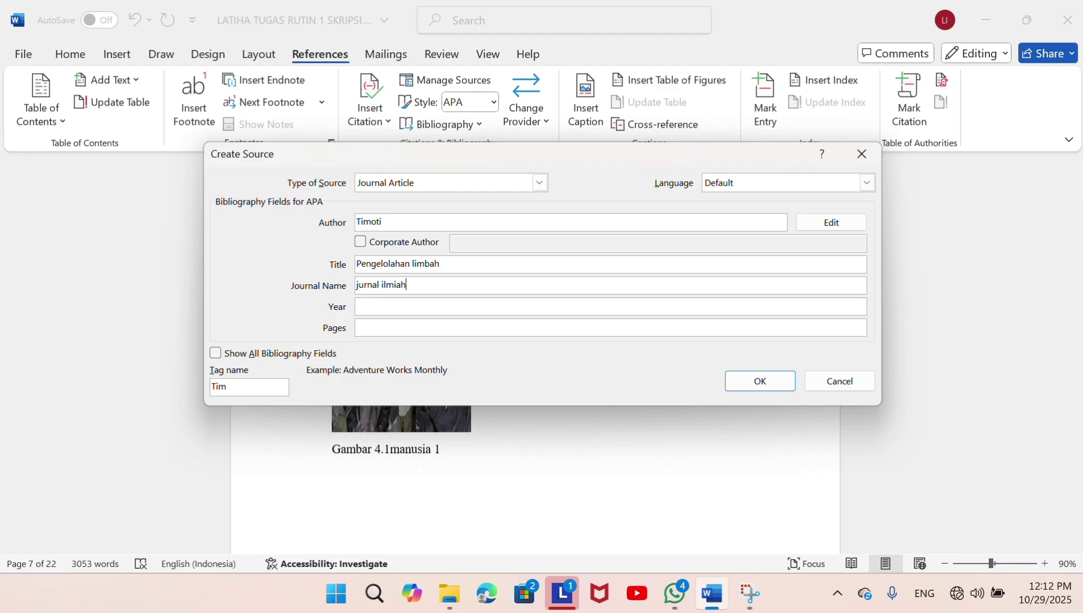
pyautogui.click(366, 305)
pyautogui.write('2025')
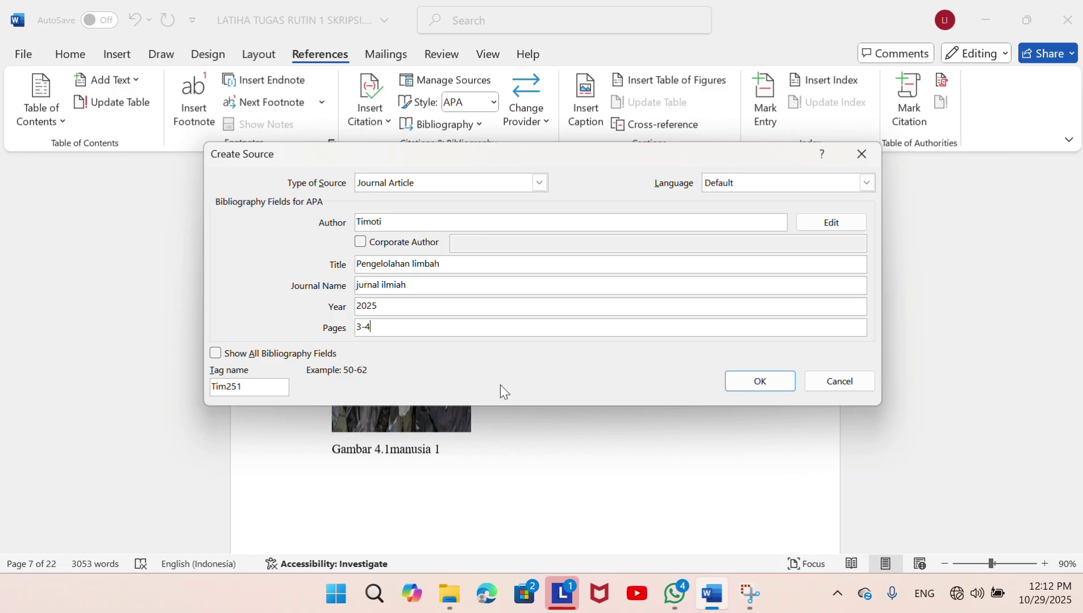
pyautogui.click(740, 379)
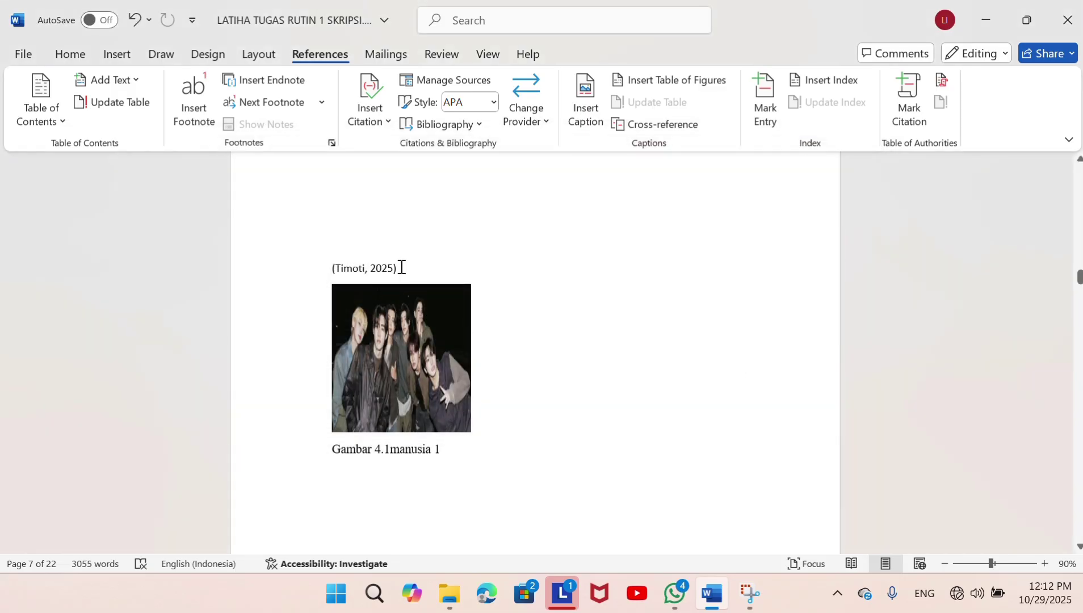
# - Add blank lines below the picture caption and insert the built-in Bibliography there in APA style
pyautogui.press('Return')
pyautogui.press('Return')
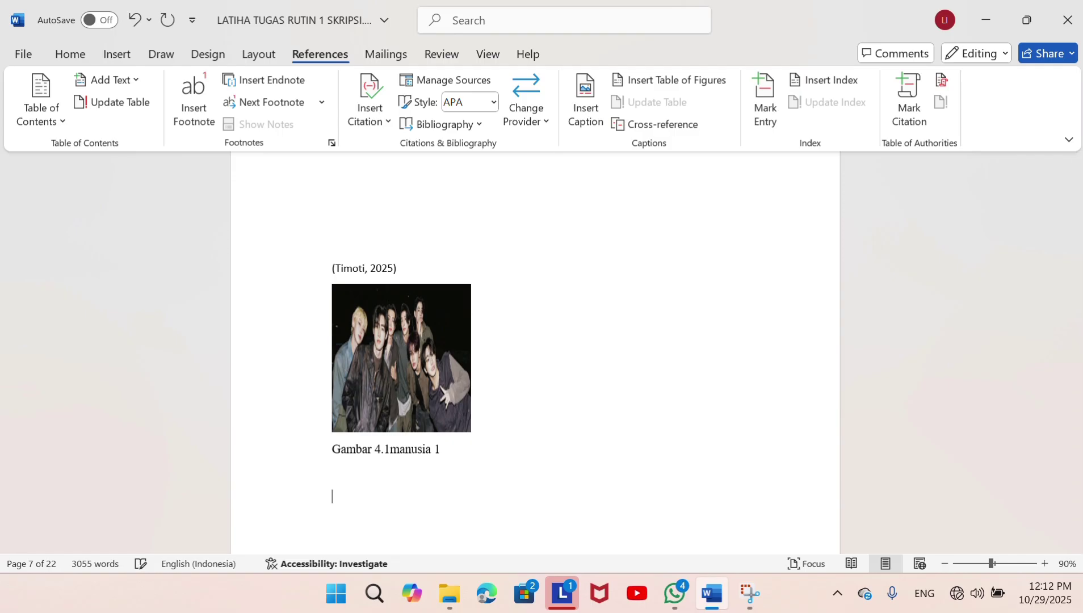
pyautogui.press('Return')
pyautogui.press('Return')
pyautogui.press('Return')
pyautogui.press('Return')
pyautogui.press('Return')
pyautogui.press('Return')
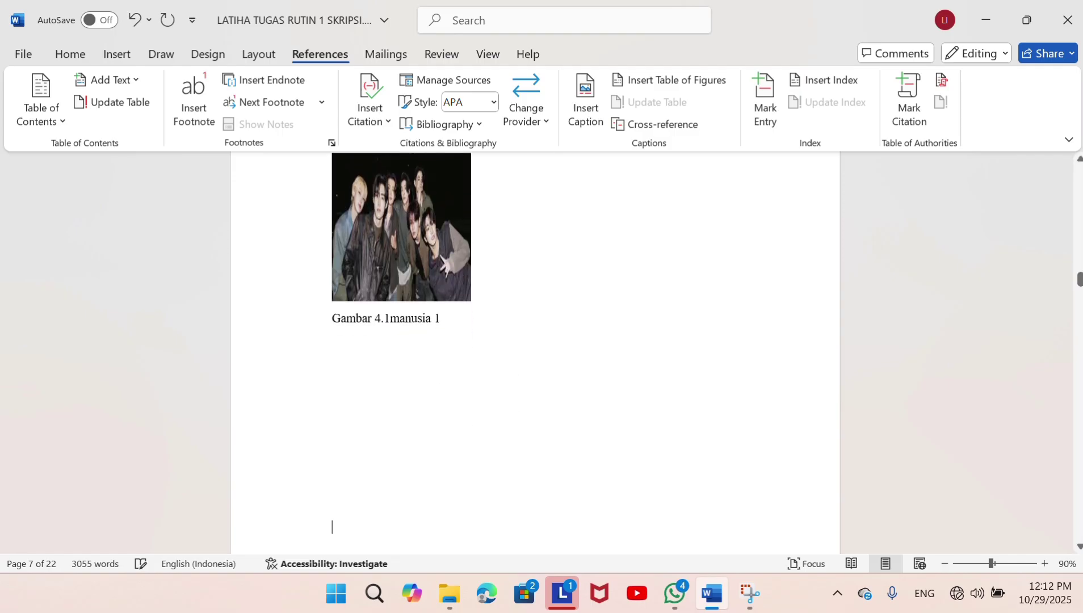
pyautogui.click(383, 390)
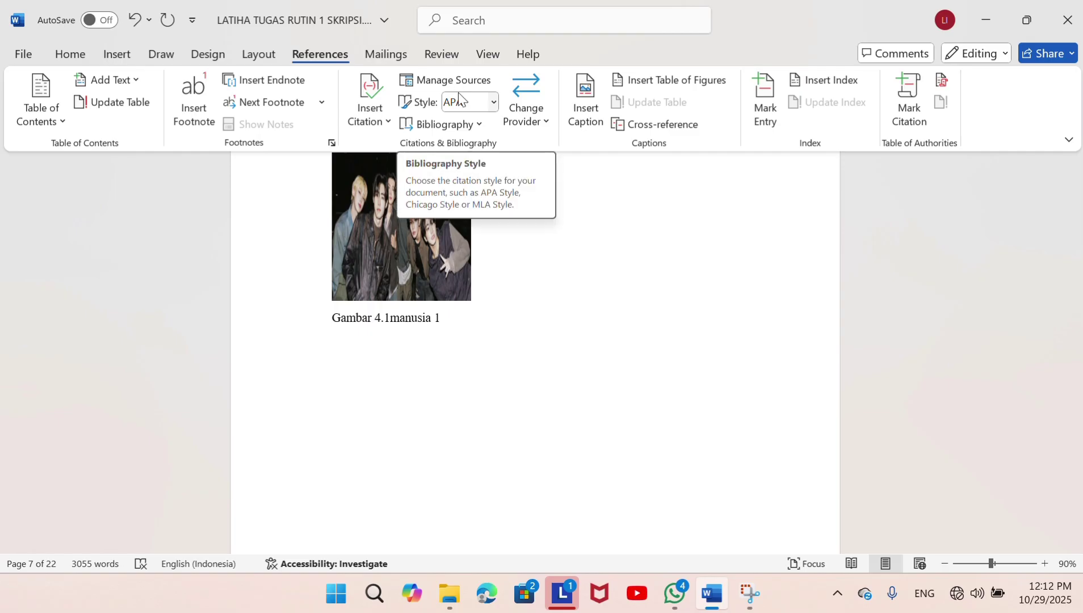
pyautogui.click(478, 124)
pyautogui.click(471, 227)
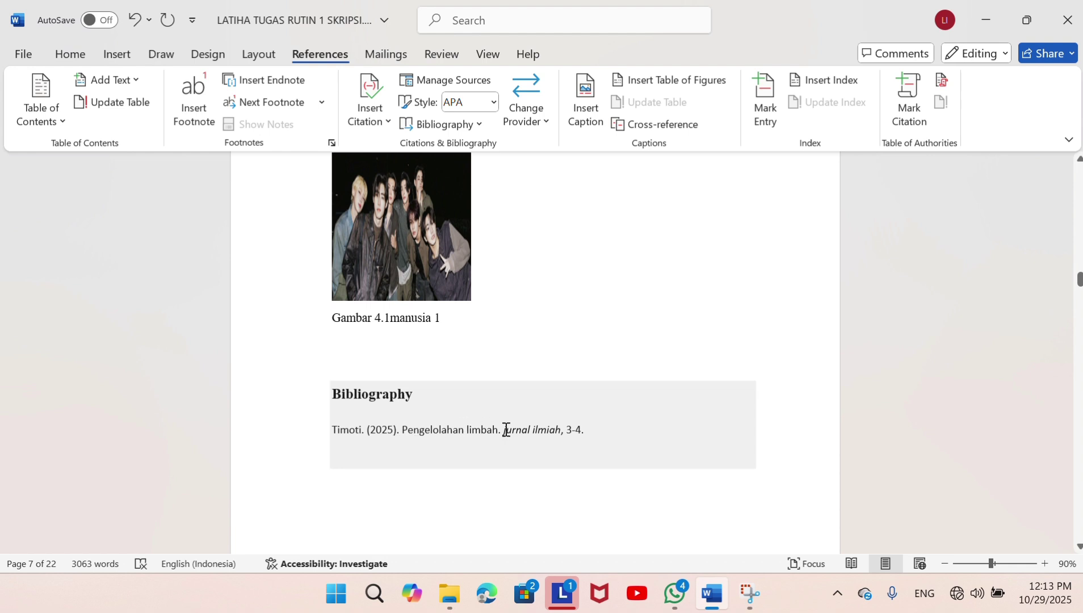
pyautogui.click(427, 391)
pyautogui.click(337, 489)
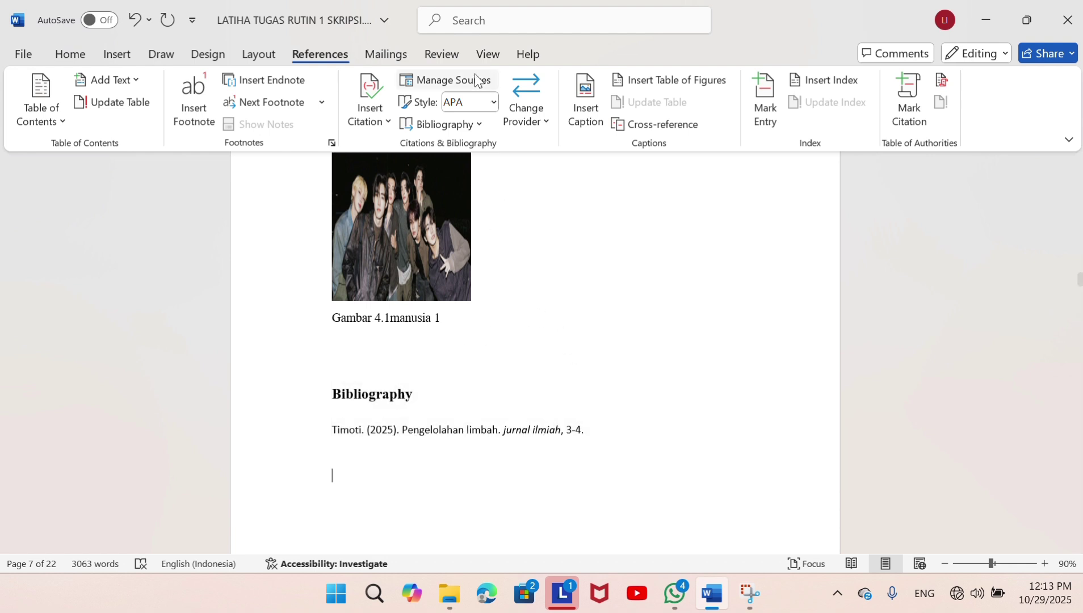